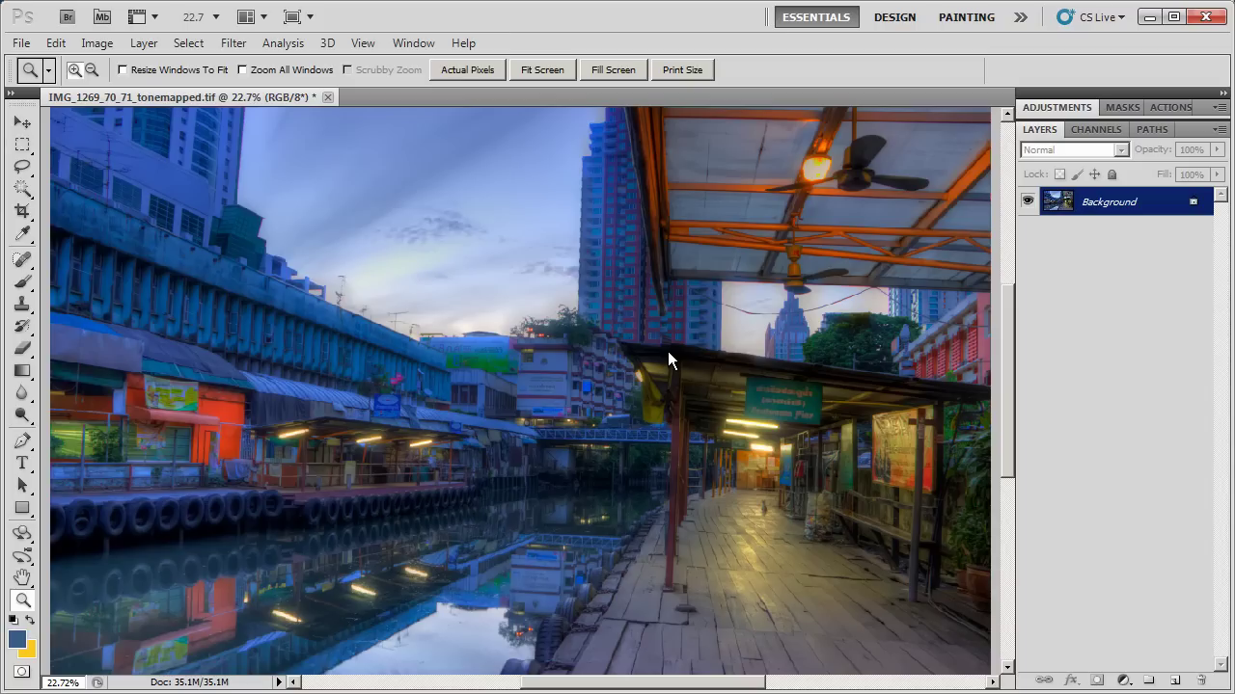
# Run Topaz DeNoise 5 on the canal photo with the JPEG - strong preset and accept it.
pyautogui.click(235, 45)
pyautogui.moveTo(296, 426)
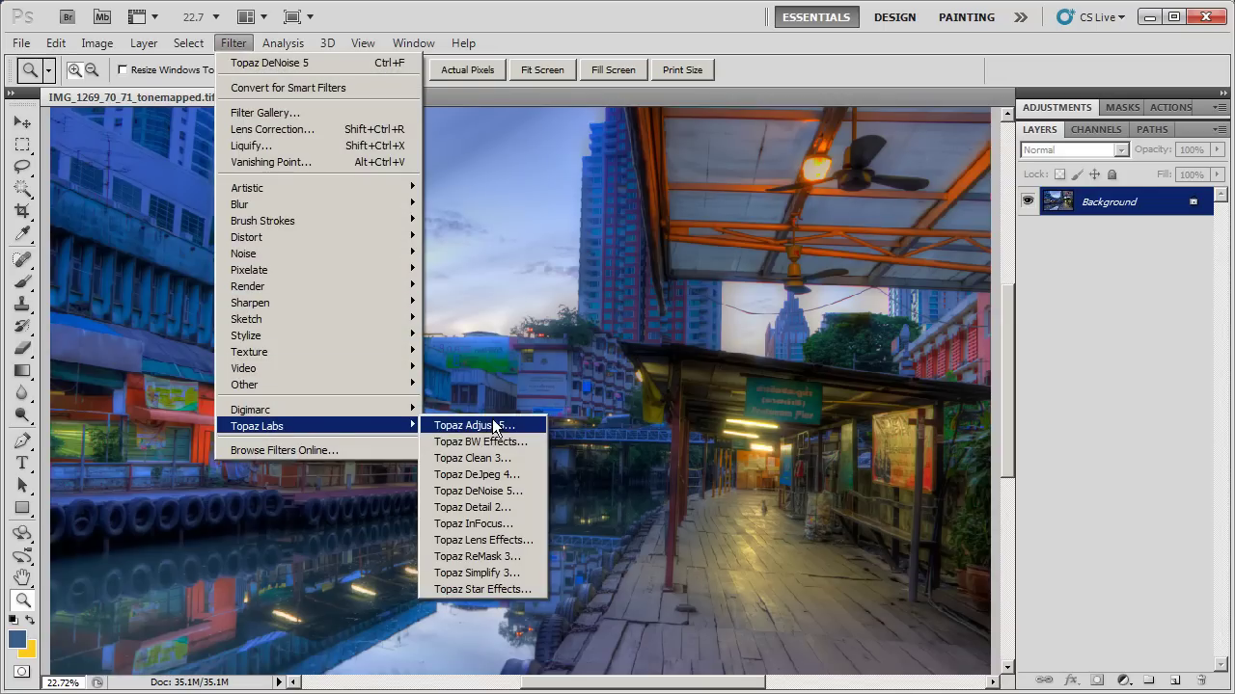
pyautogui.click(485, 494)
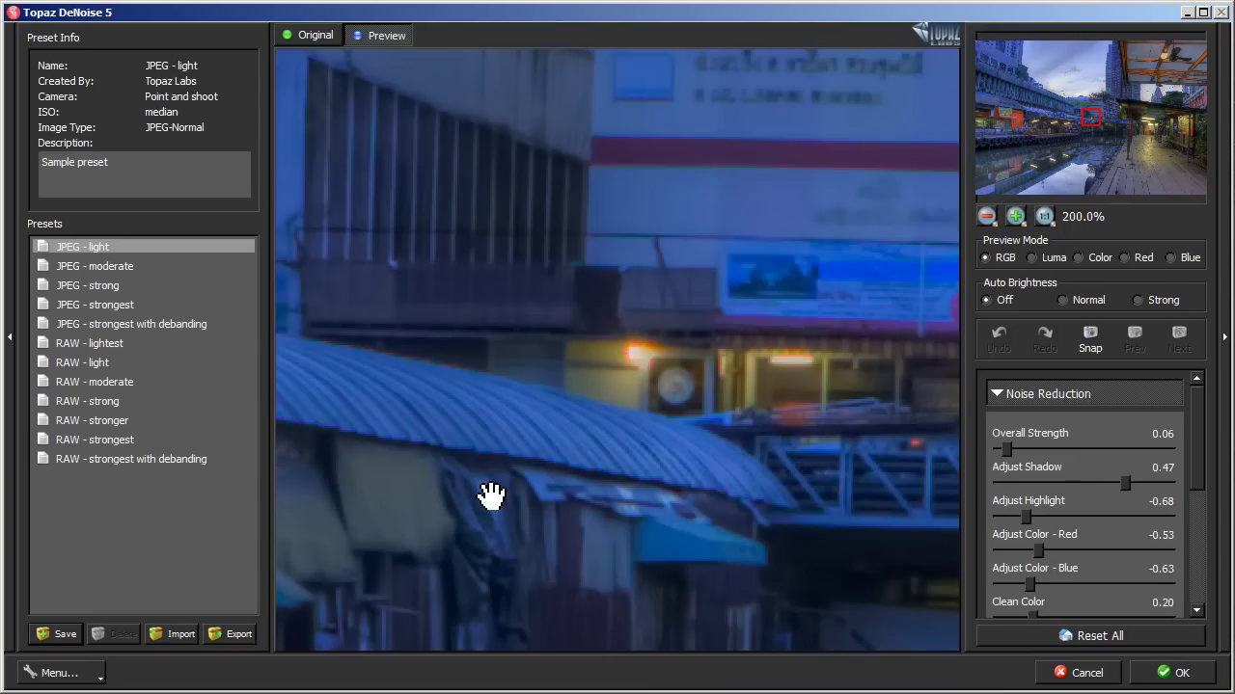
pyautogui.click(123, 322)
pyautogui.click(104, 289)
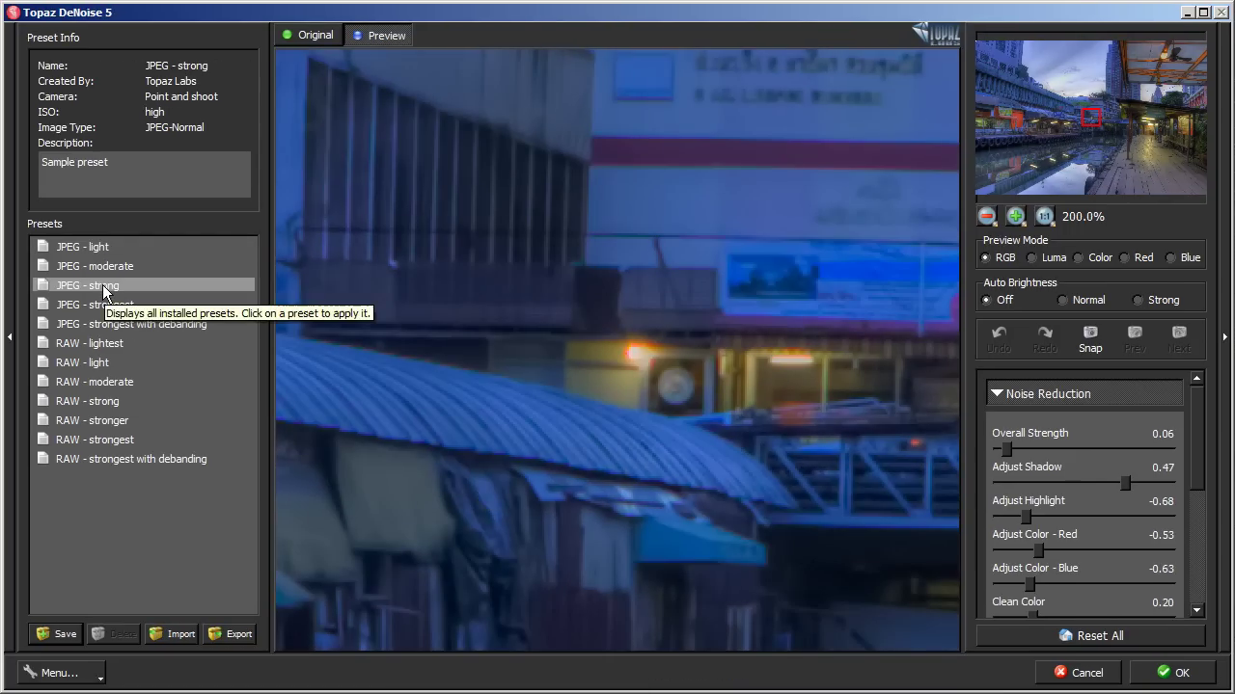
pyautogui.click(104, 289)
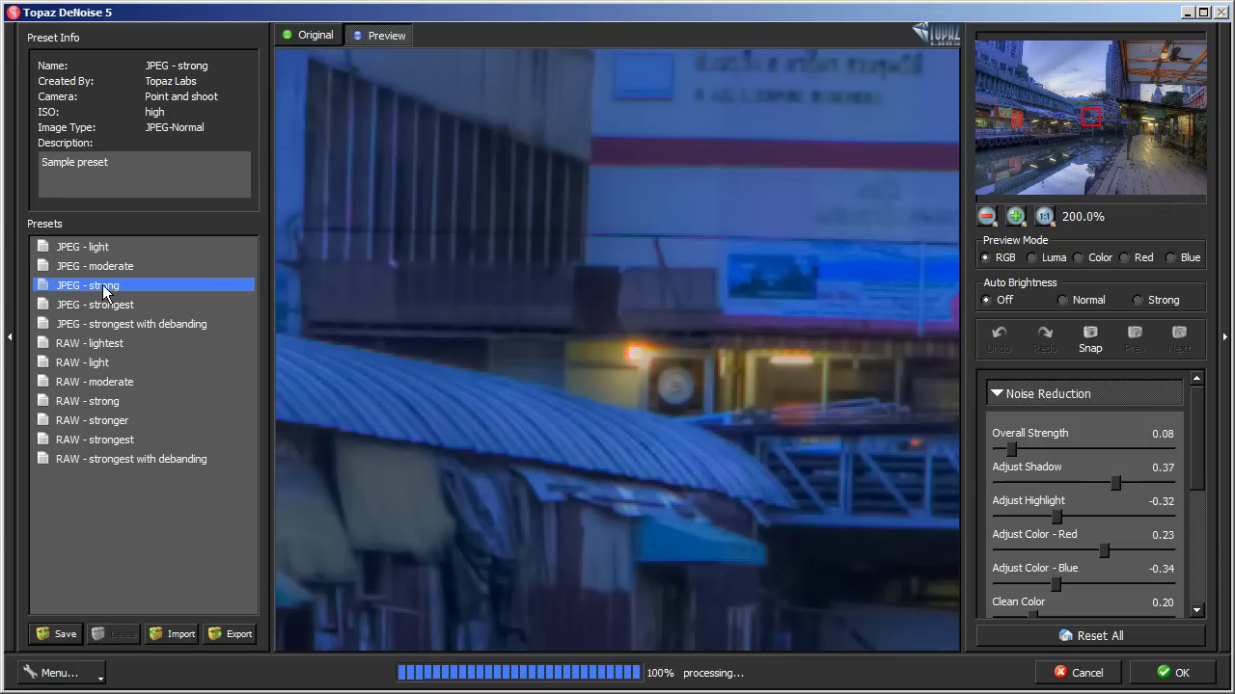
pyautogui.click(1153, 675)
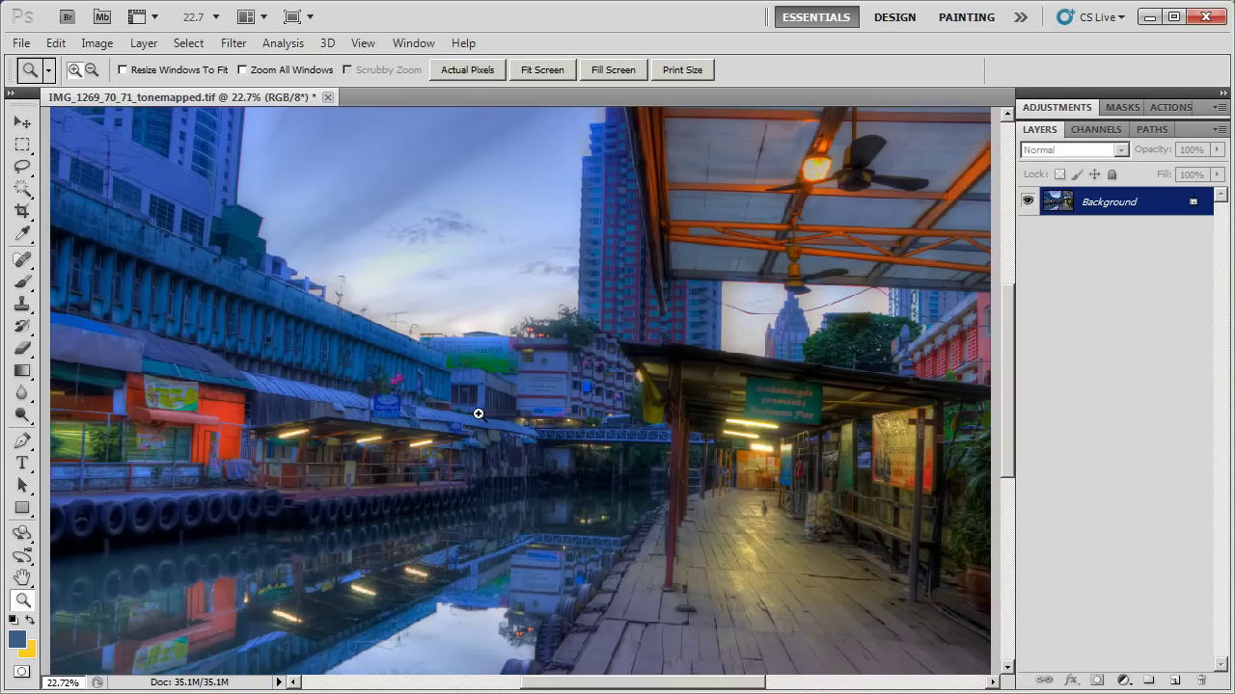
pyautogui.moveTo(463, 399); pyautogui.dragTo(589, 507)
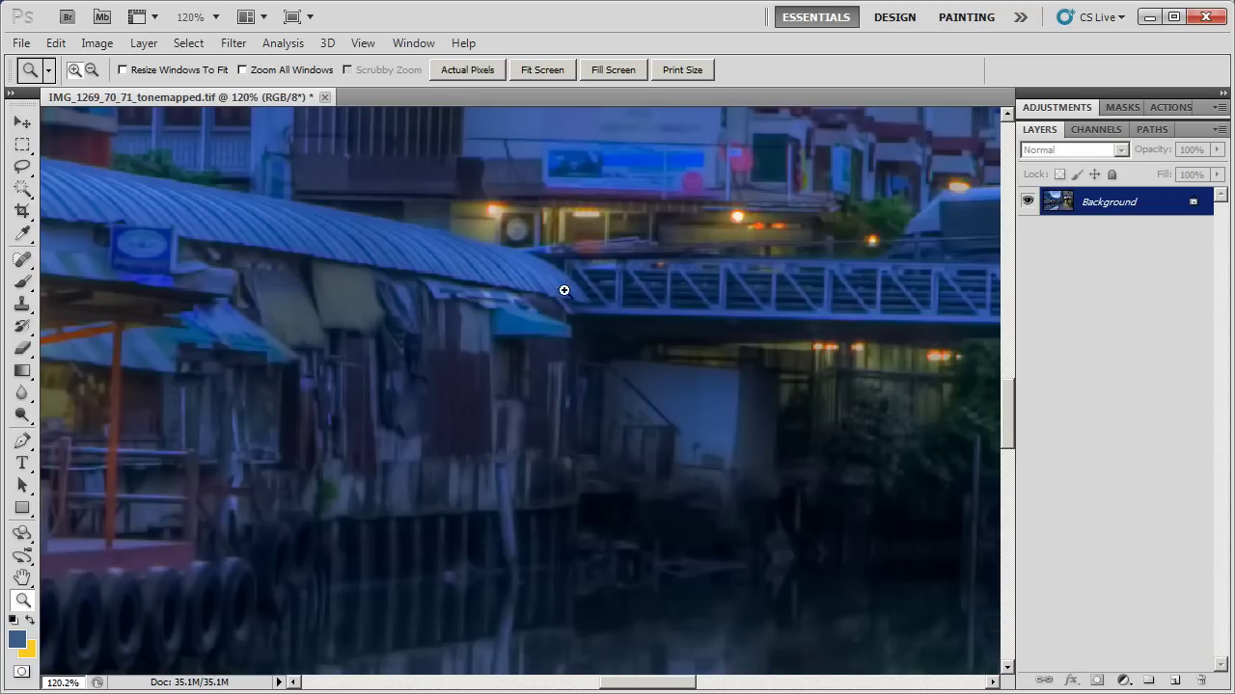
pyautogui.moveTo(449, 227); pyautogui.dragTo(751, 418)
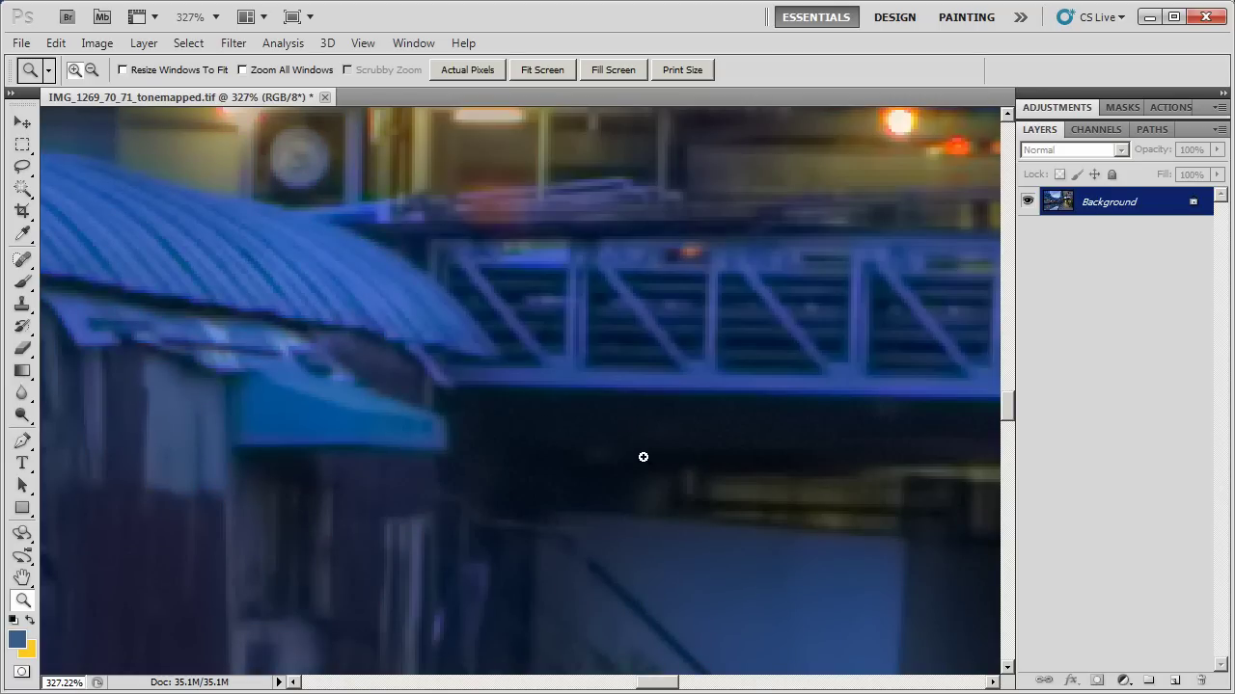
pyautogui.hotkey('ctrl', '0')
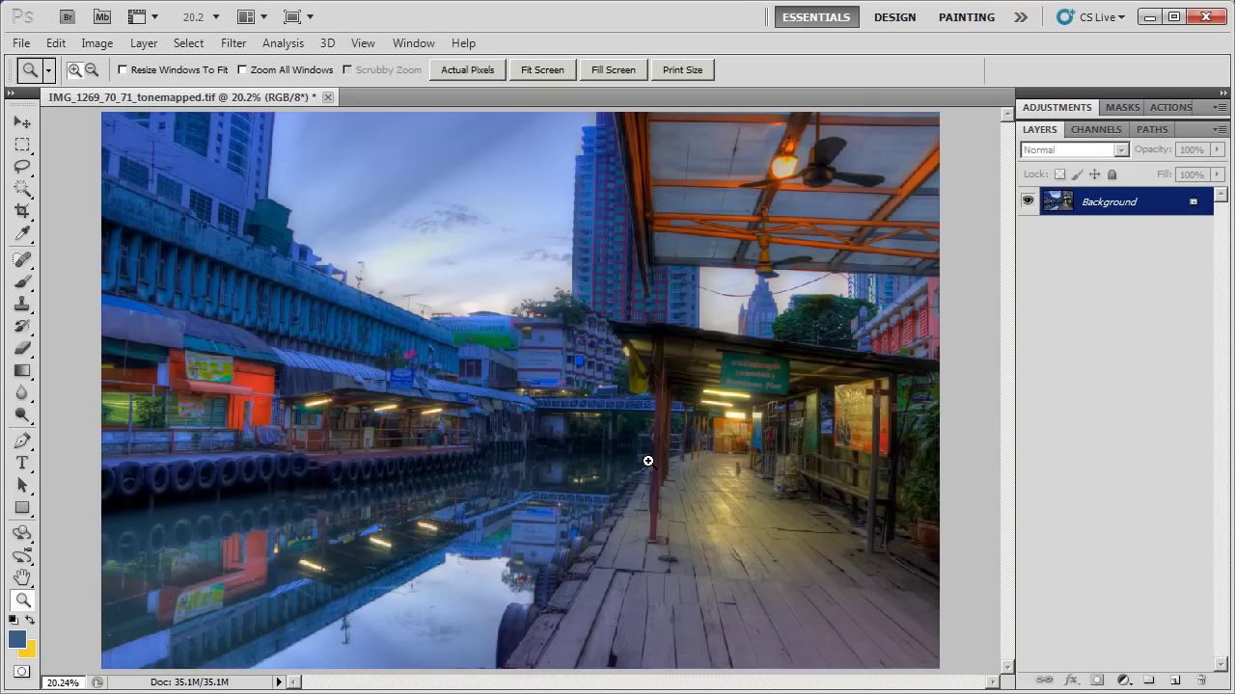
# Duplicate the background to Layer 1 with Ctrl+J and launch Topaz Adjust 5 on it.
pyautogui.hotkey('ctrl', 'j')
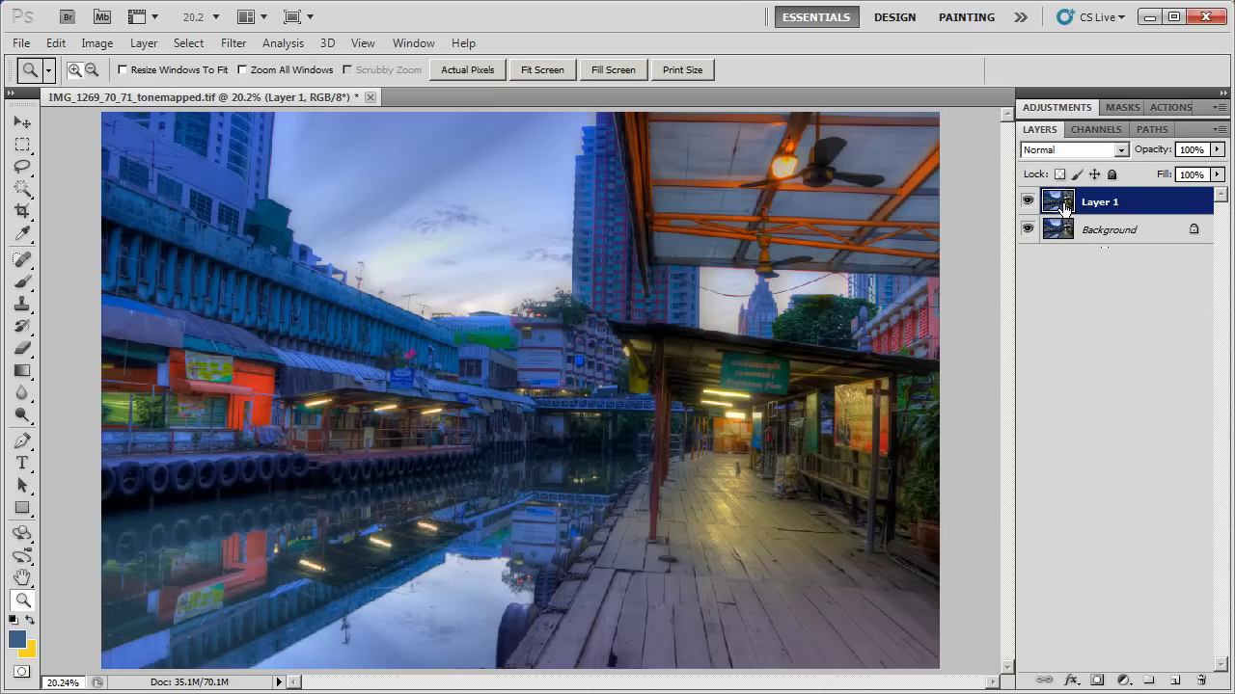
pyautogui.click(234, 45)
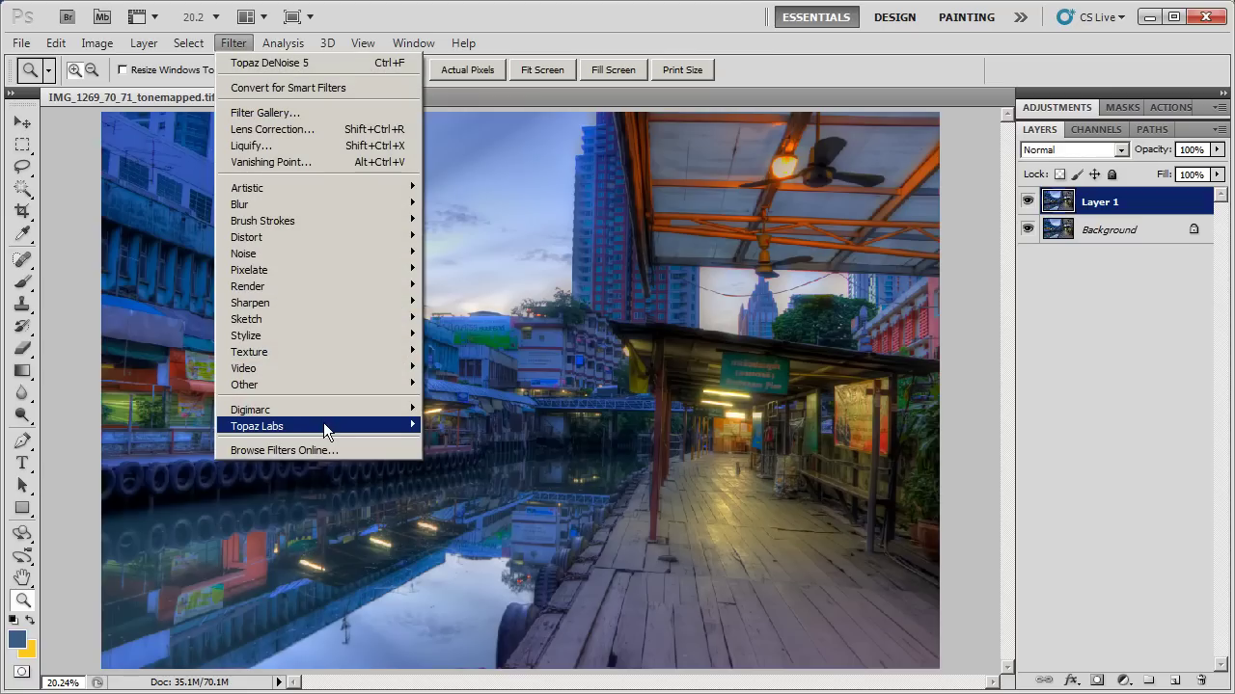
pyautogui.moveTo(323, 431)
pyautogui.click(479, 425)
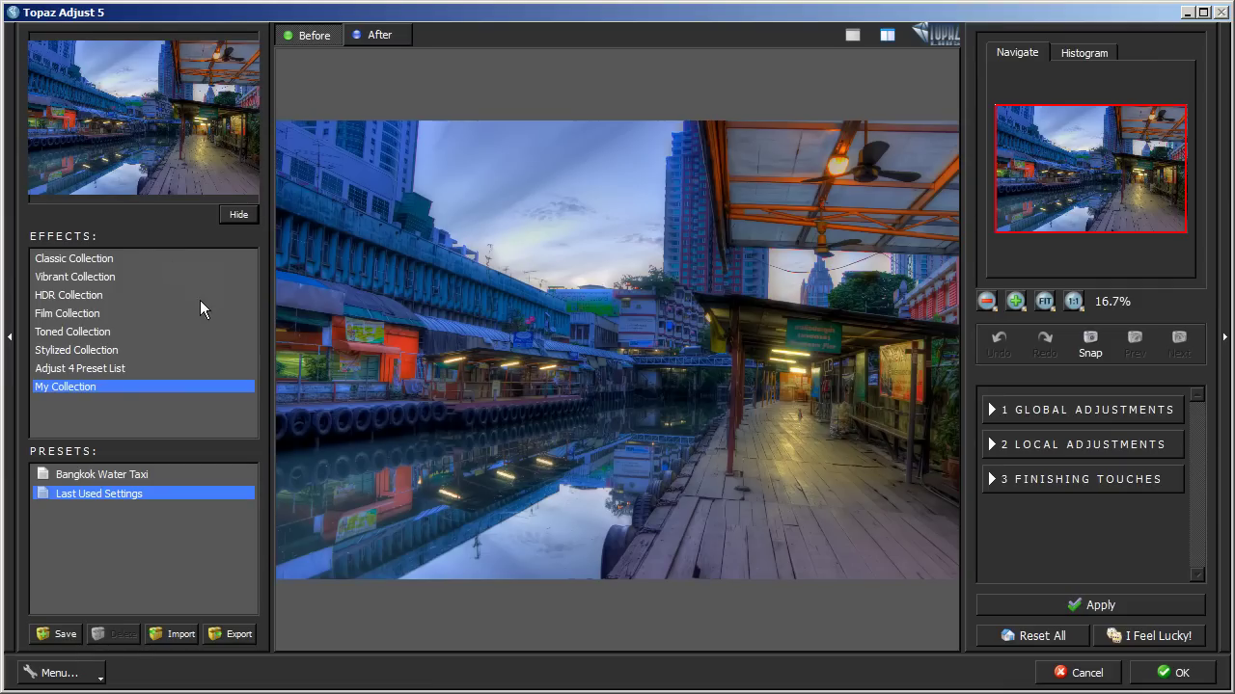
# Preview the Classic, Vibrant, HDR, Film, Toned, Stylized, Adjust 4 and My Collection effect lists.
pyautogui.click(93, 258)
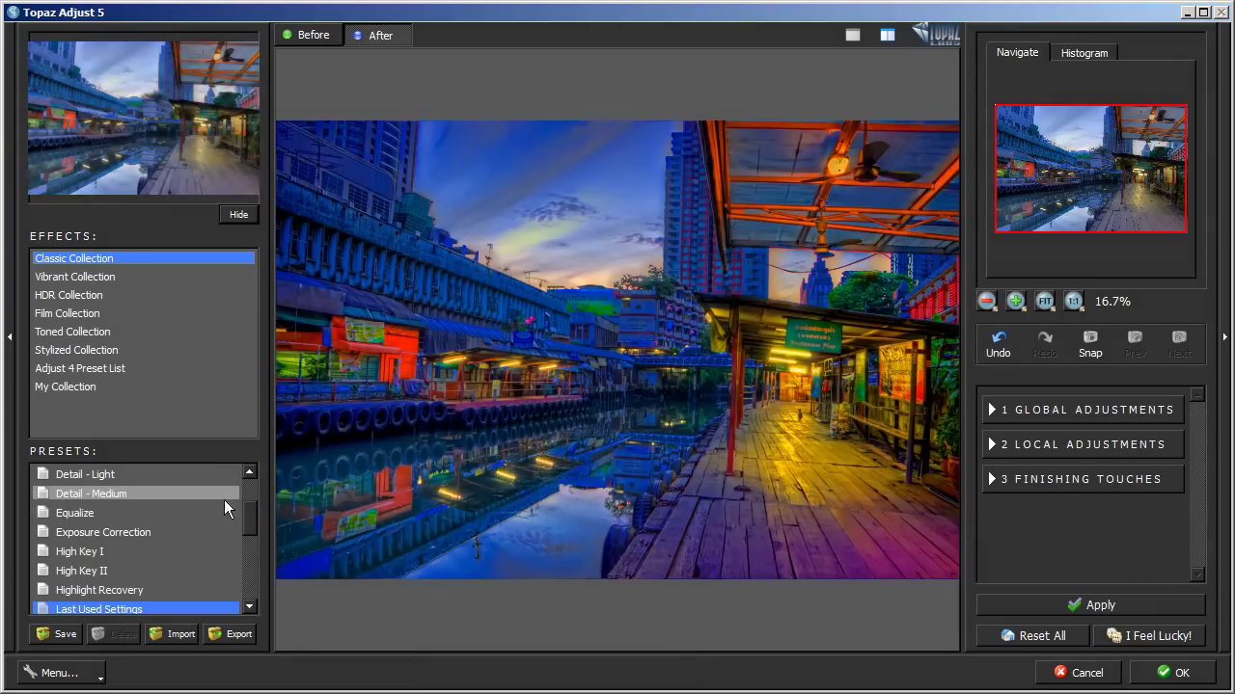
pyautogui.scroll(2, 248, 518)
pyautogui.click(68, 278)
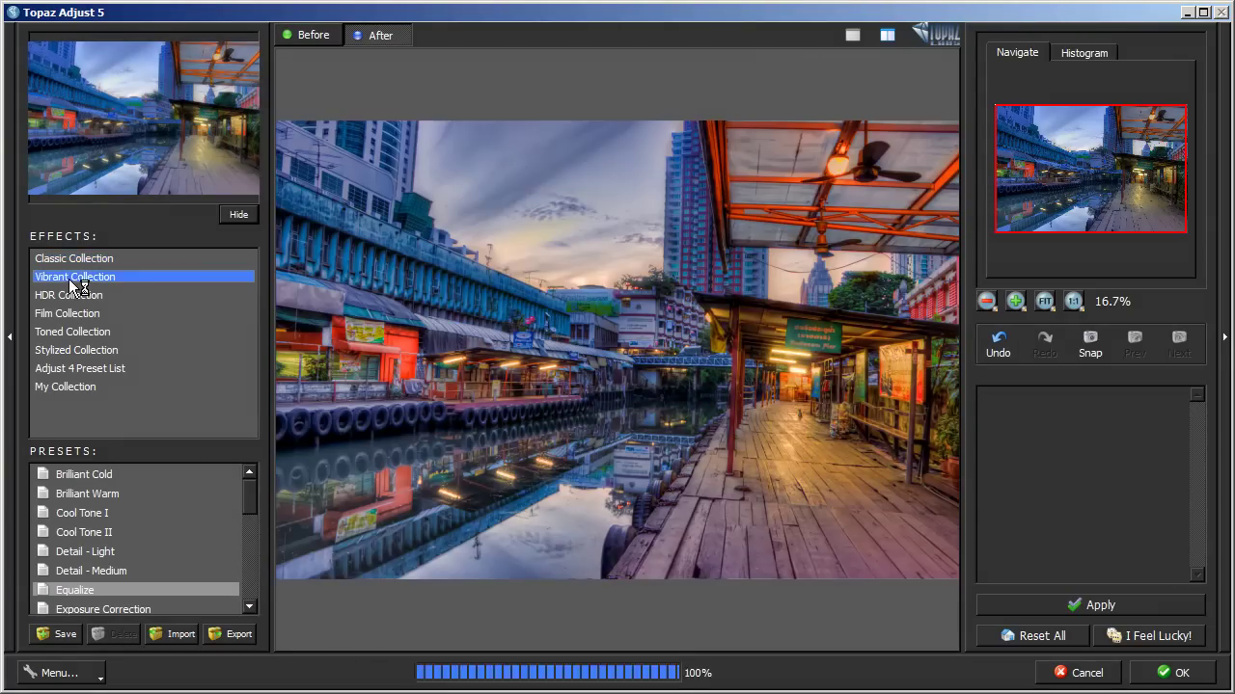
pyautogui.click(67, 260)
pyautogui.click(69, 278)
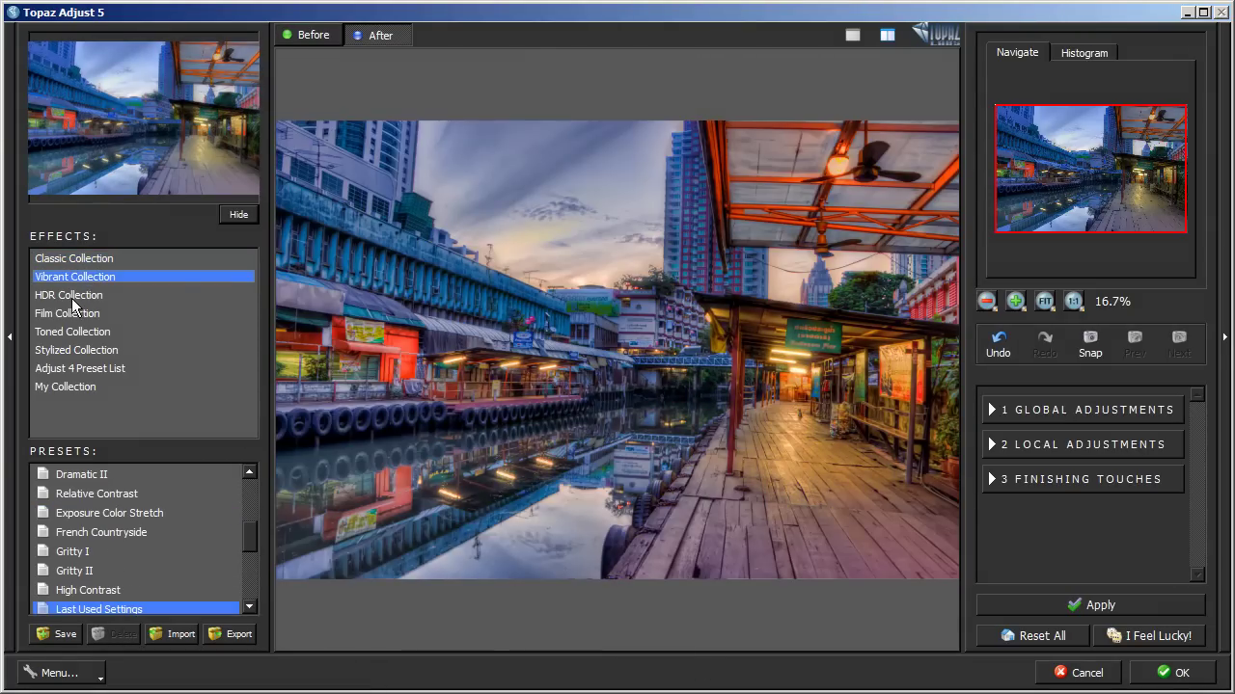
pyautogui.click(73, 297)
pyautogui.click(75, 315)
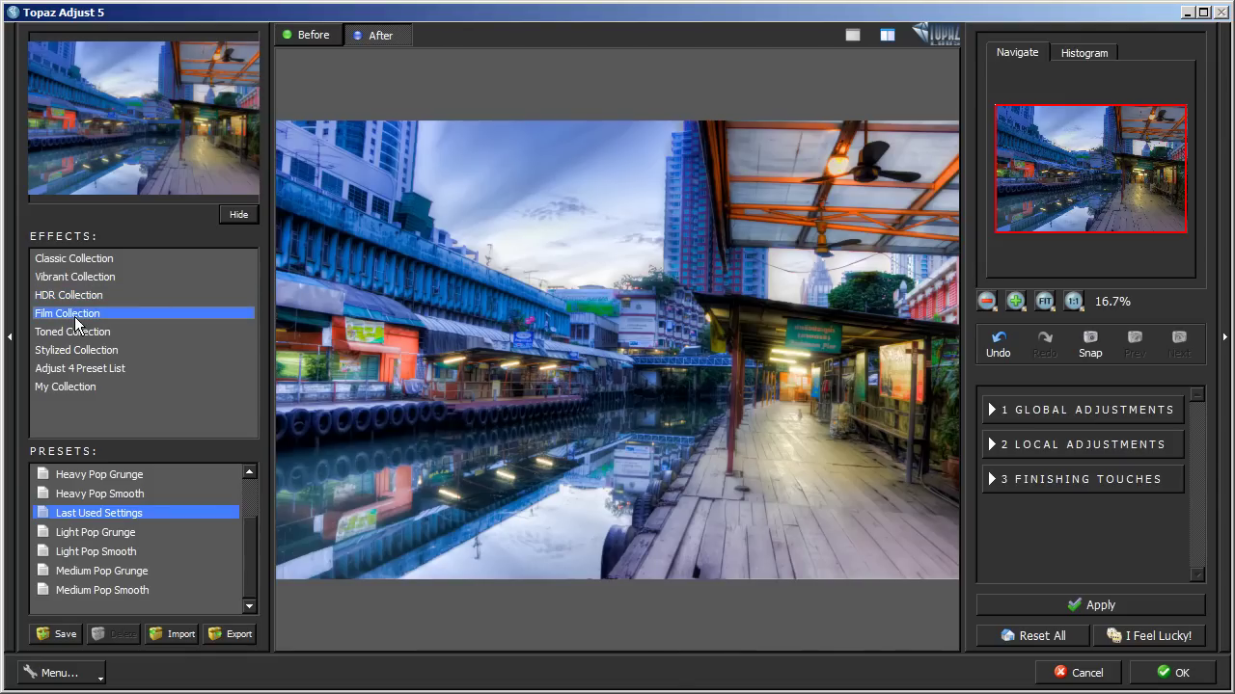
pyautogui.click(75, 332)
pyautogui.click(74, 351)
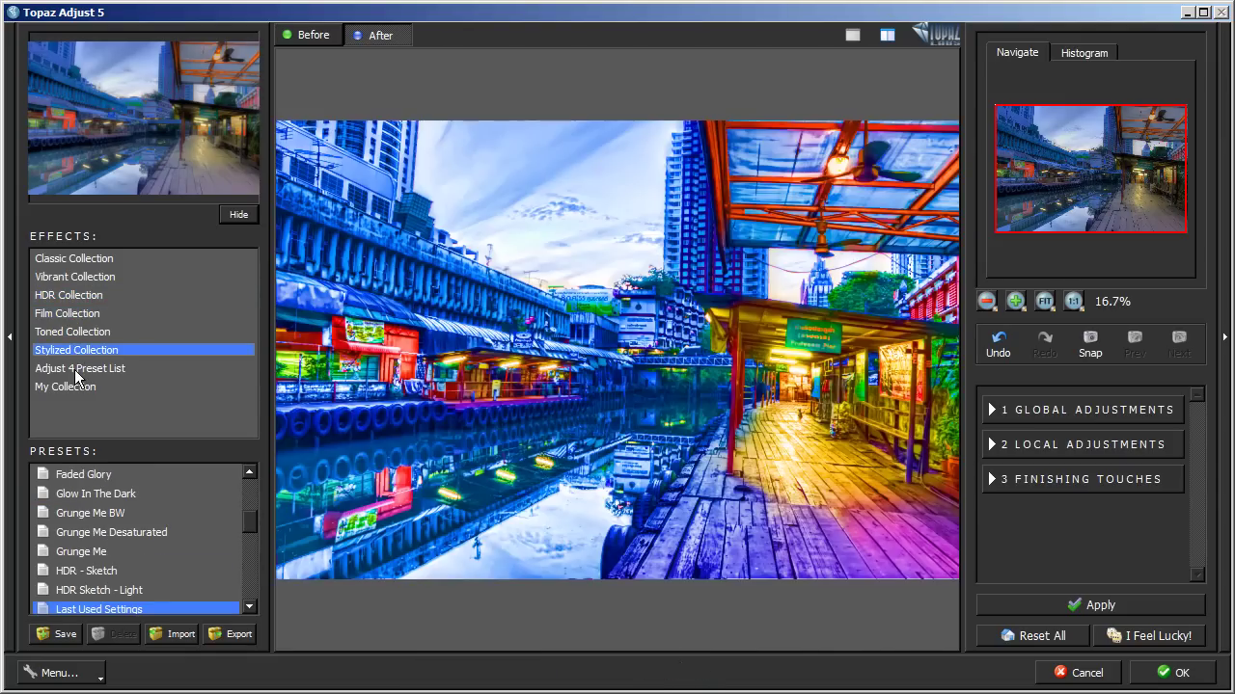
pyautogui.click(76, 370)
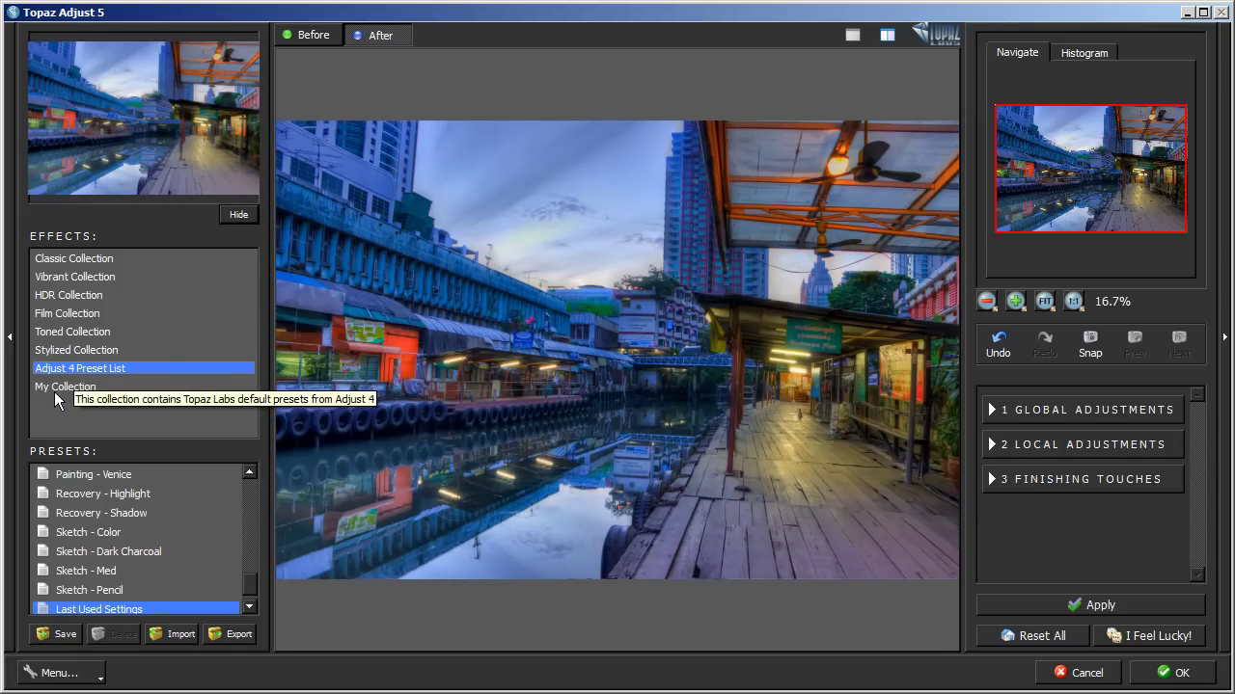
pyautogui.click(55, 389)
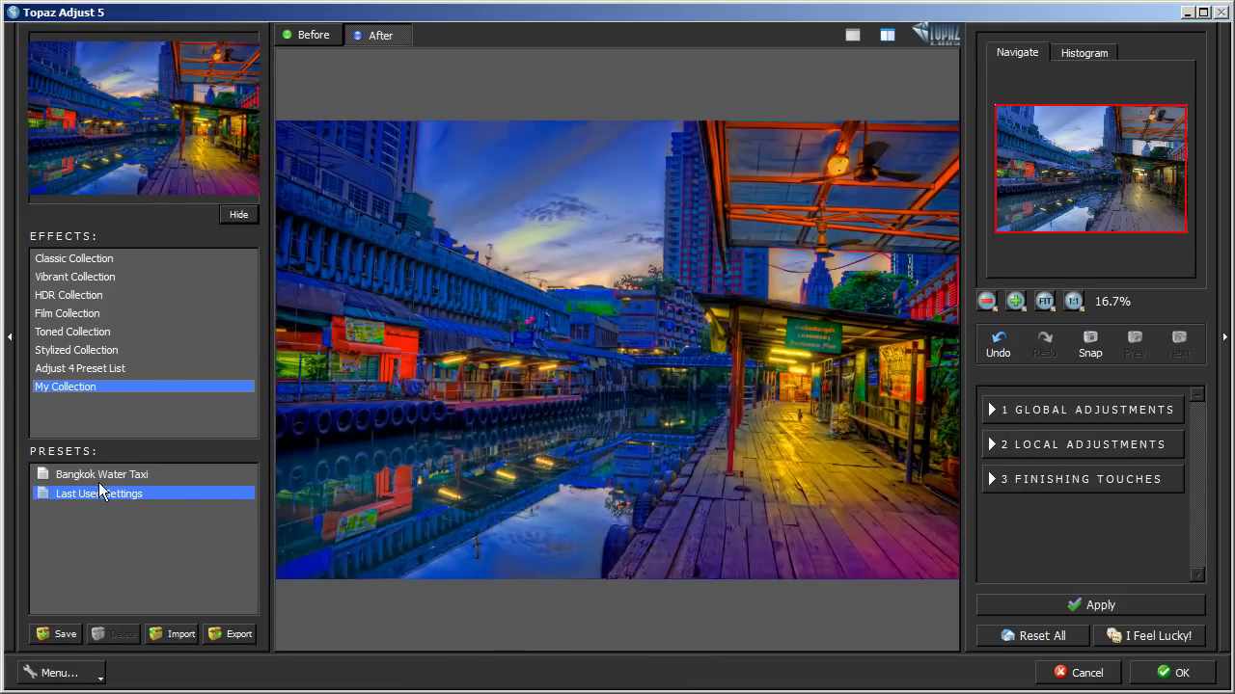
# Return to the Classic Collection and apply its Brilliant Cold preset.
pyautogui.click(69, 258)
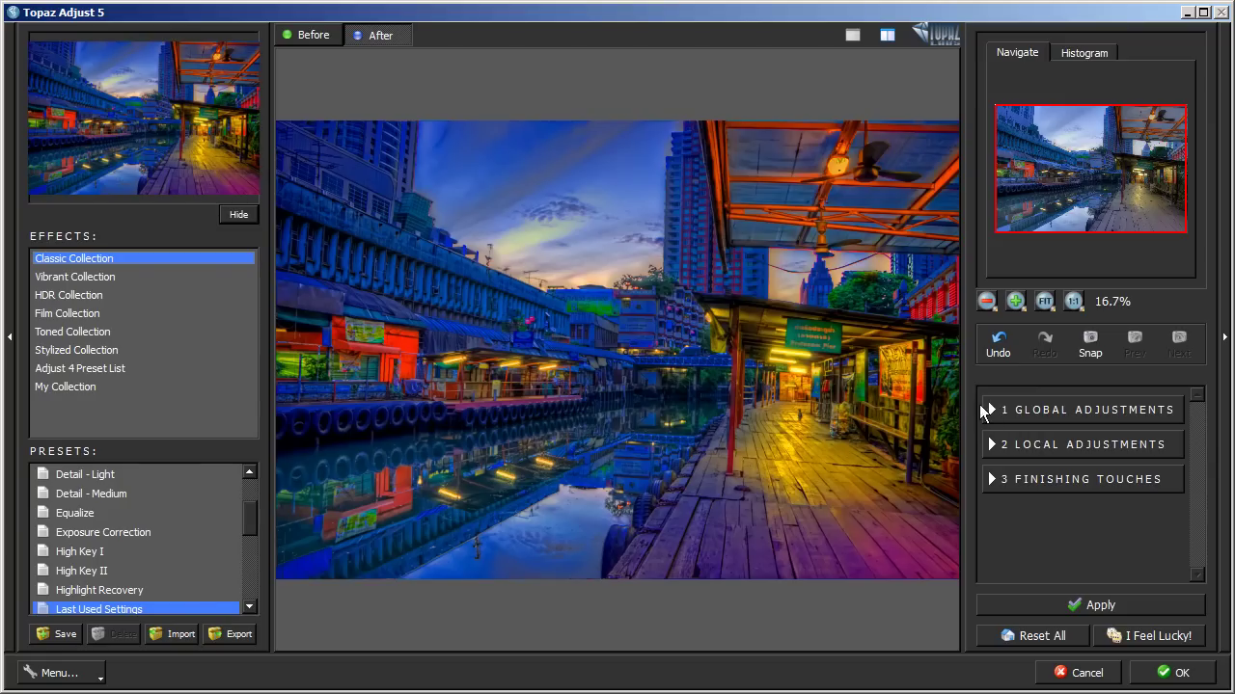
pyautogui.click(78, 279)
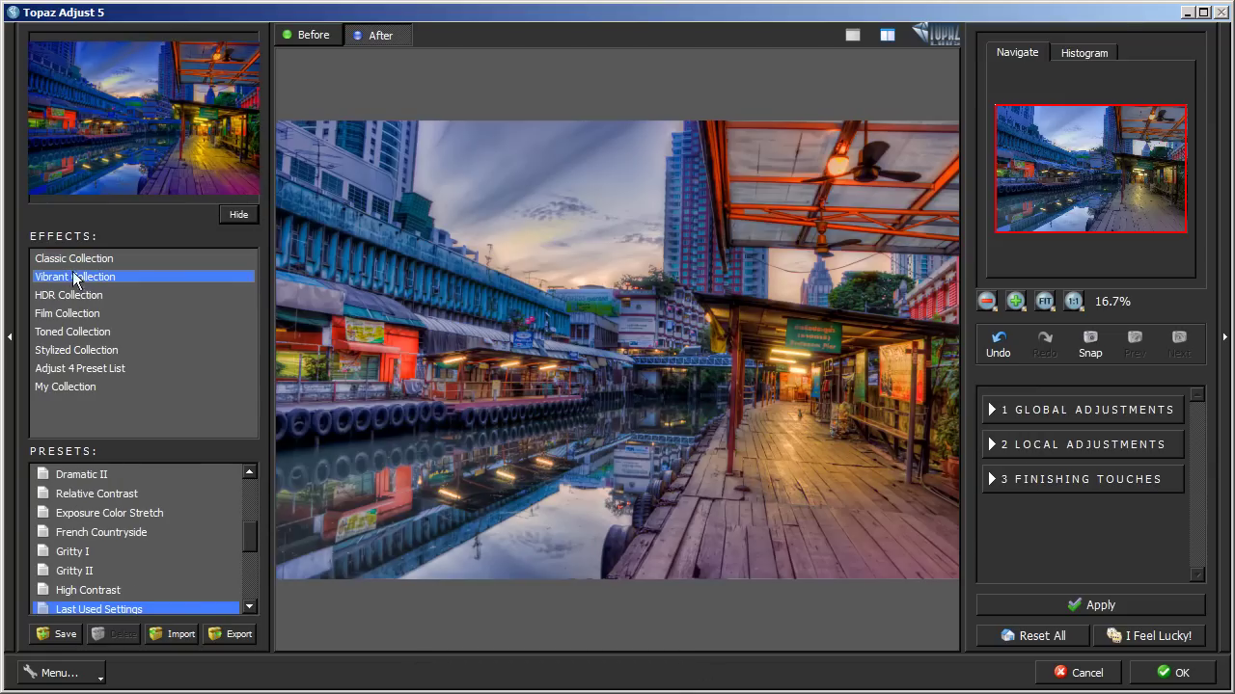
pyautogui.click(72, 257)
pyautogui.scroll(2, 248, 528)
pyautogui.scroll(2, 247, 528)
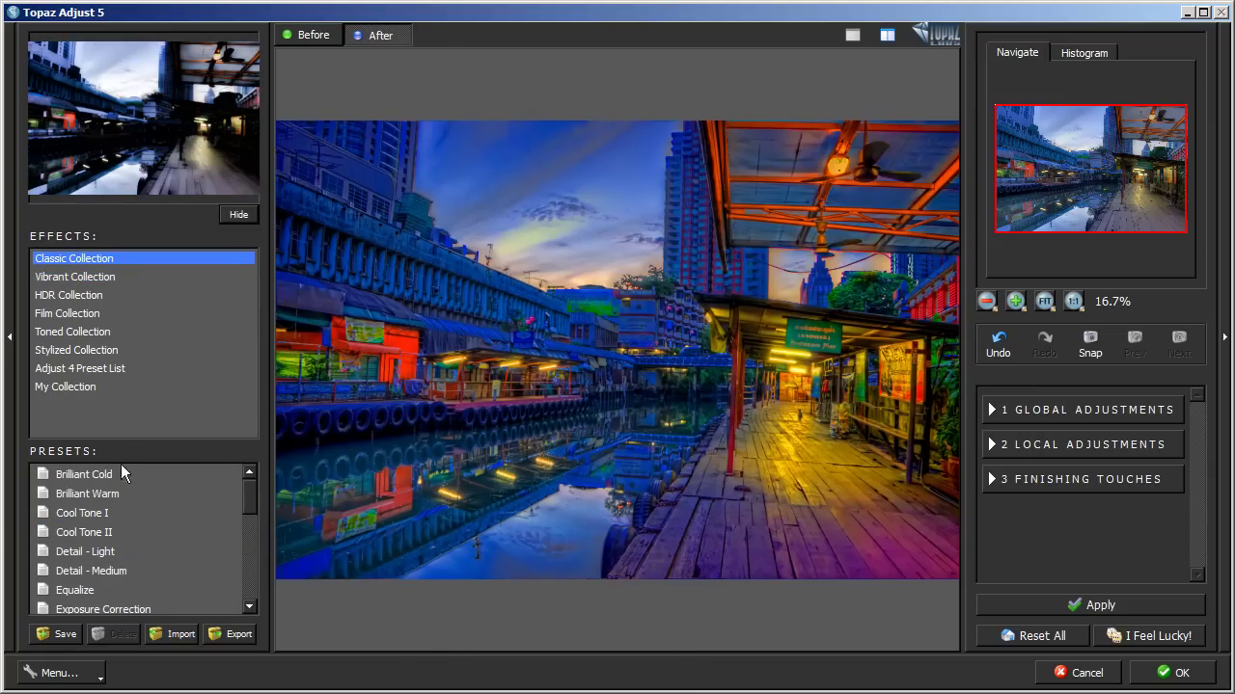
pyautogui.click(67, 477)
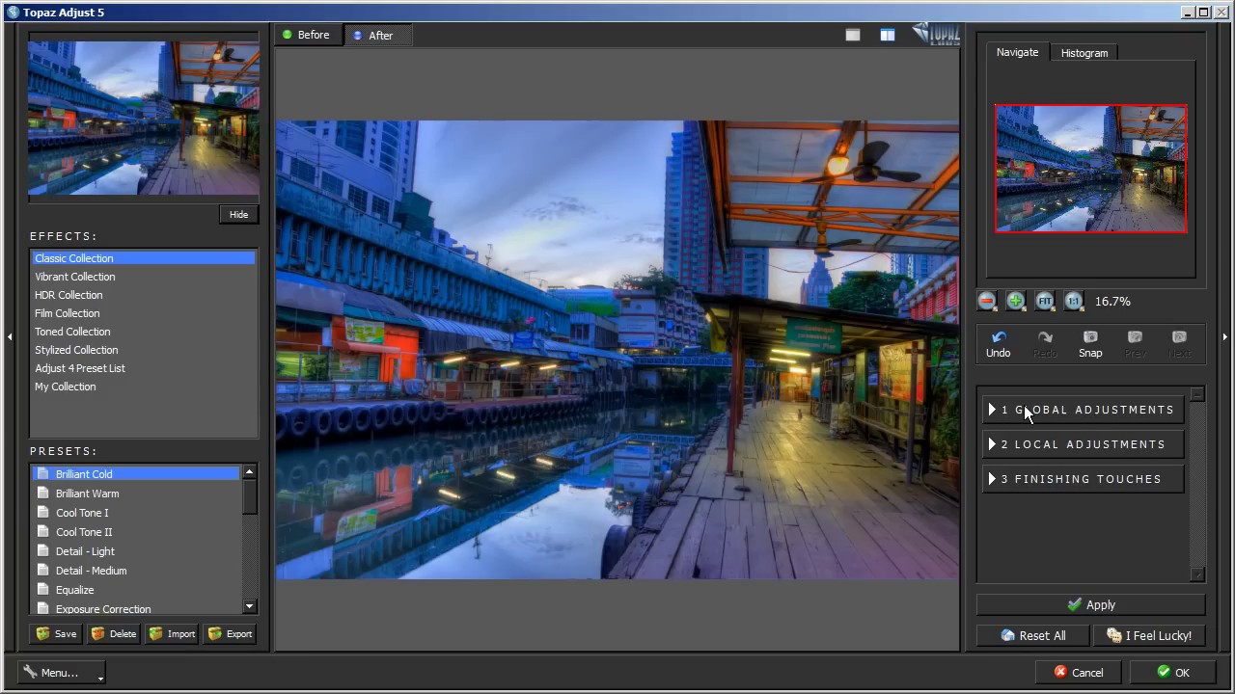
# Inspect the Global, Local and Finishing Touches groups, leaving all three collapsed.
pyautogui.click(992, 409)
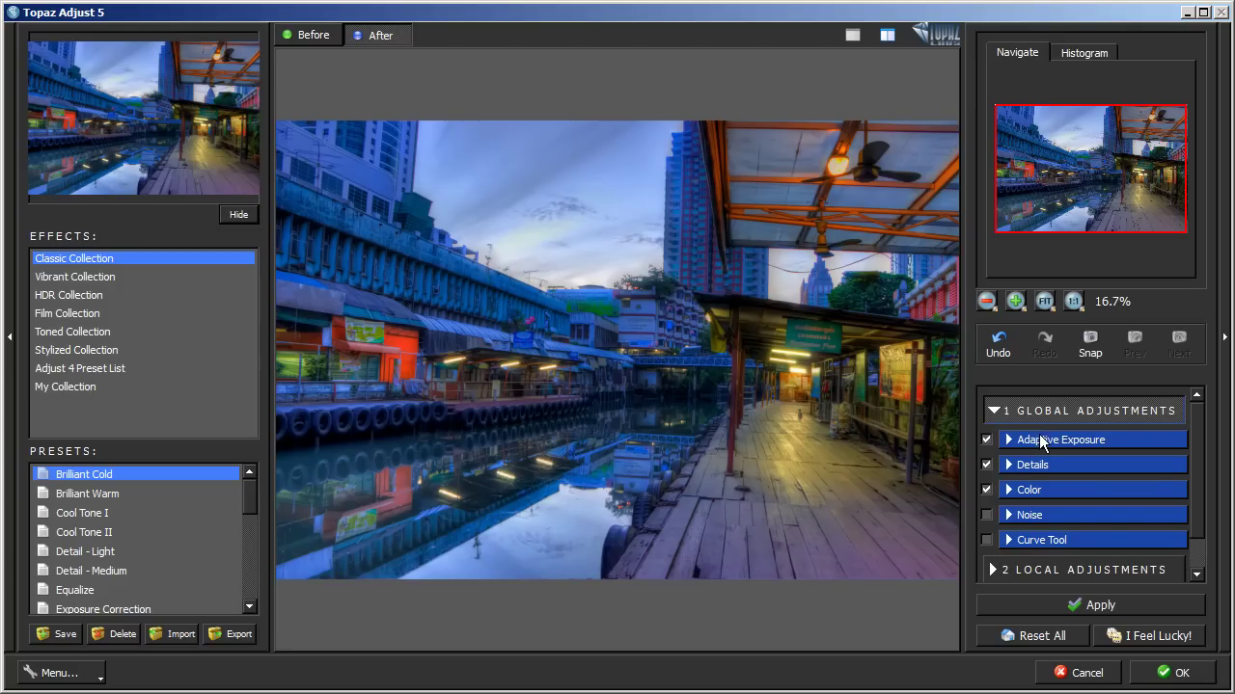
pyautogui.click(992, 411)
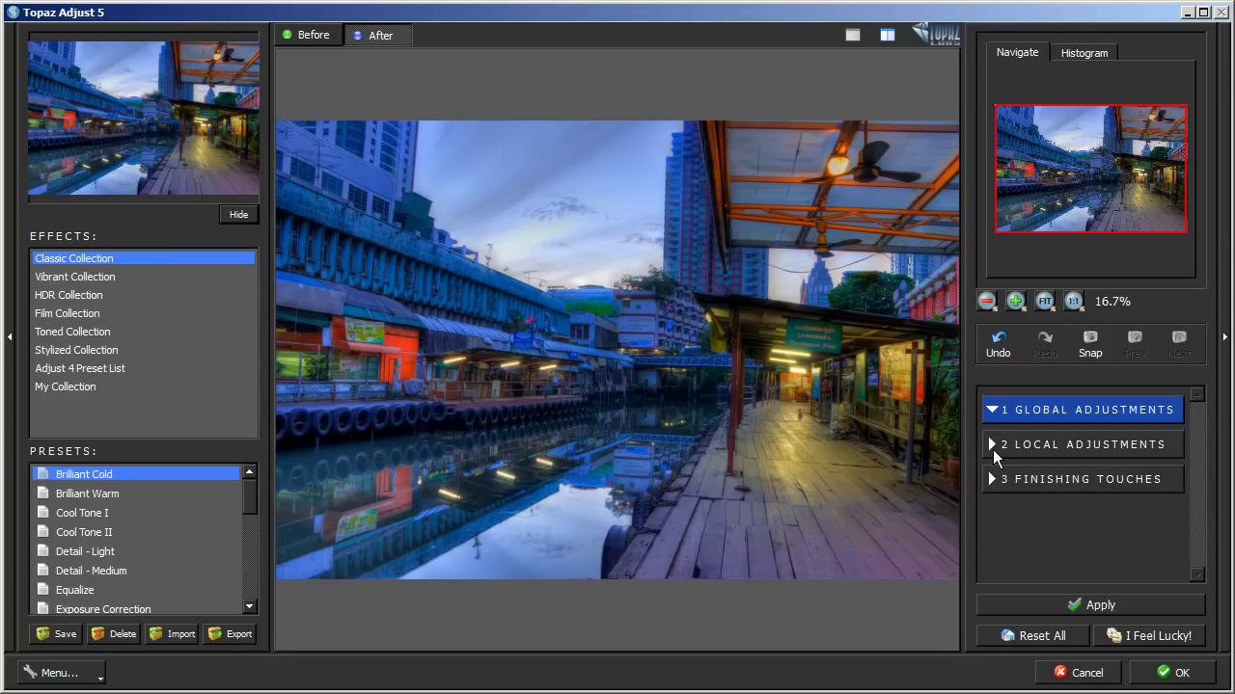
pyautogui.click(993, 441)
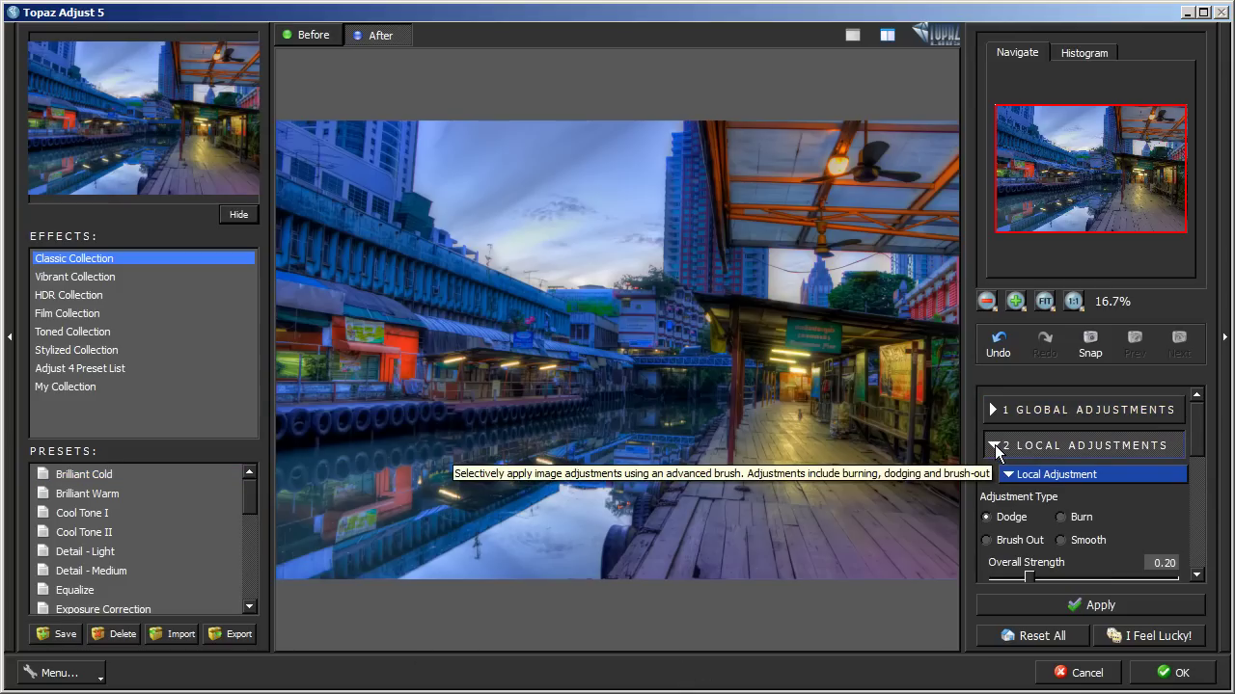
pyautogui.click(995, 444)
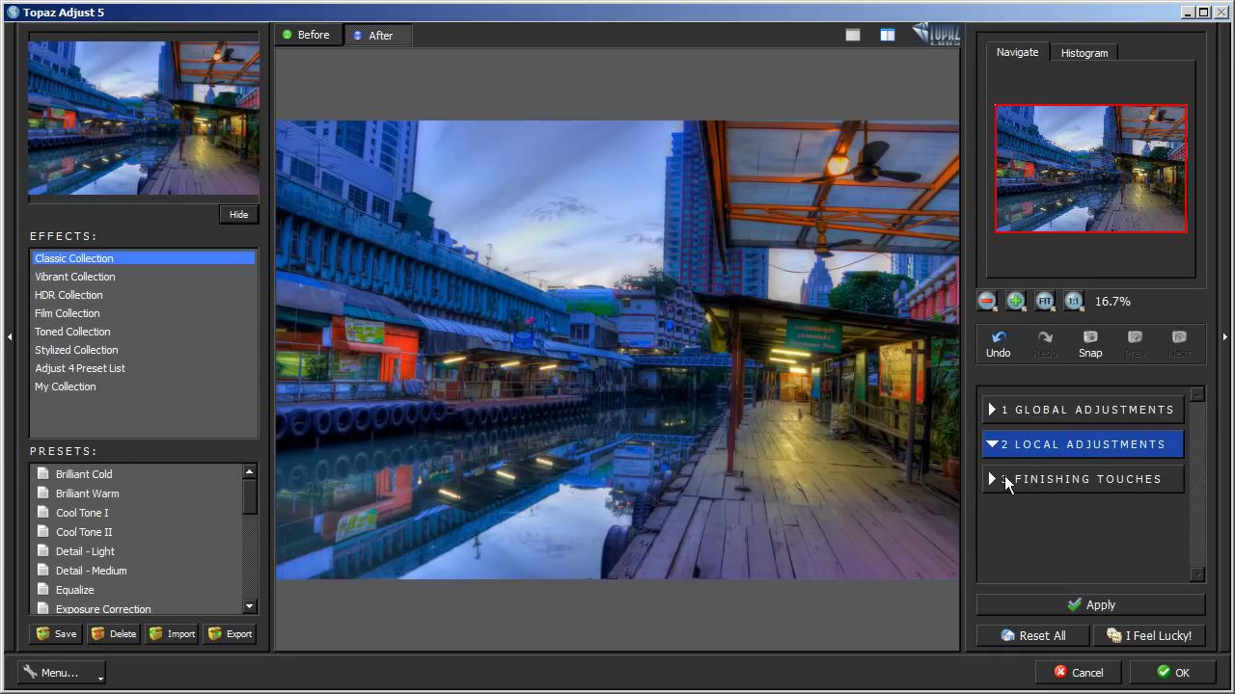
pyautogui.click(991, 479)
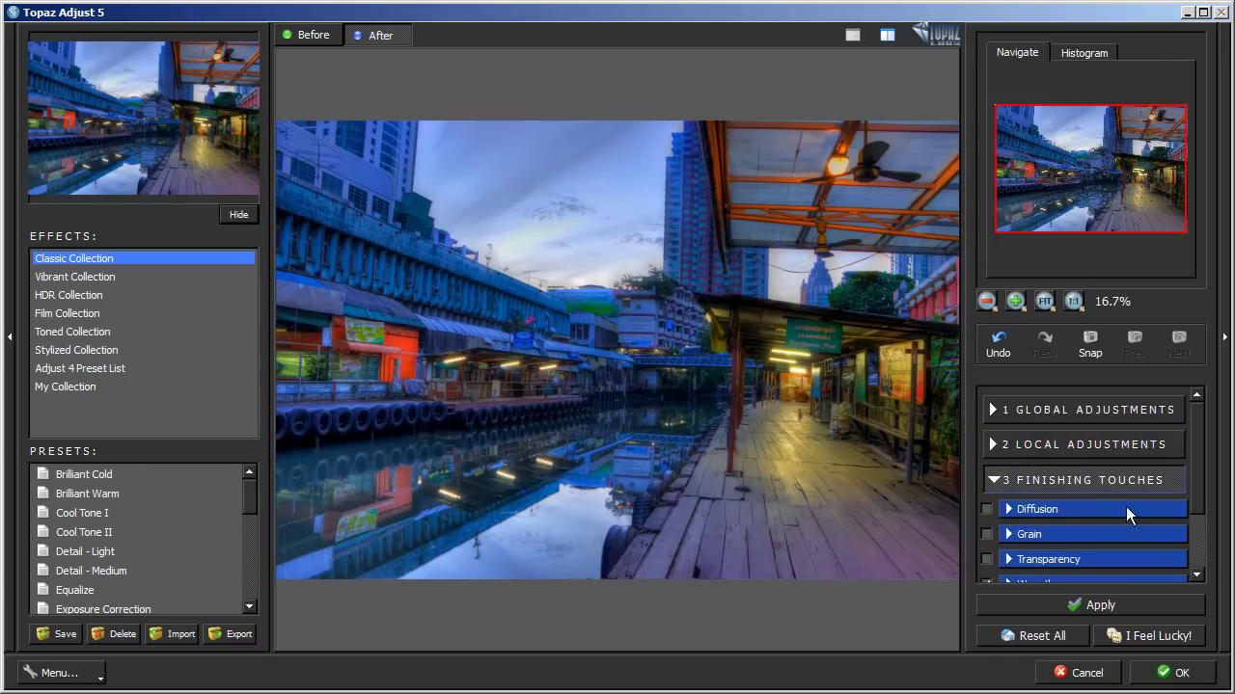
pyautogui.moveTo(1198, 480); pyautogui.dragTo(1199, 560)
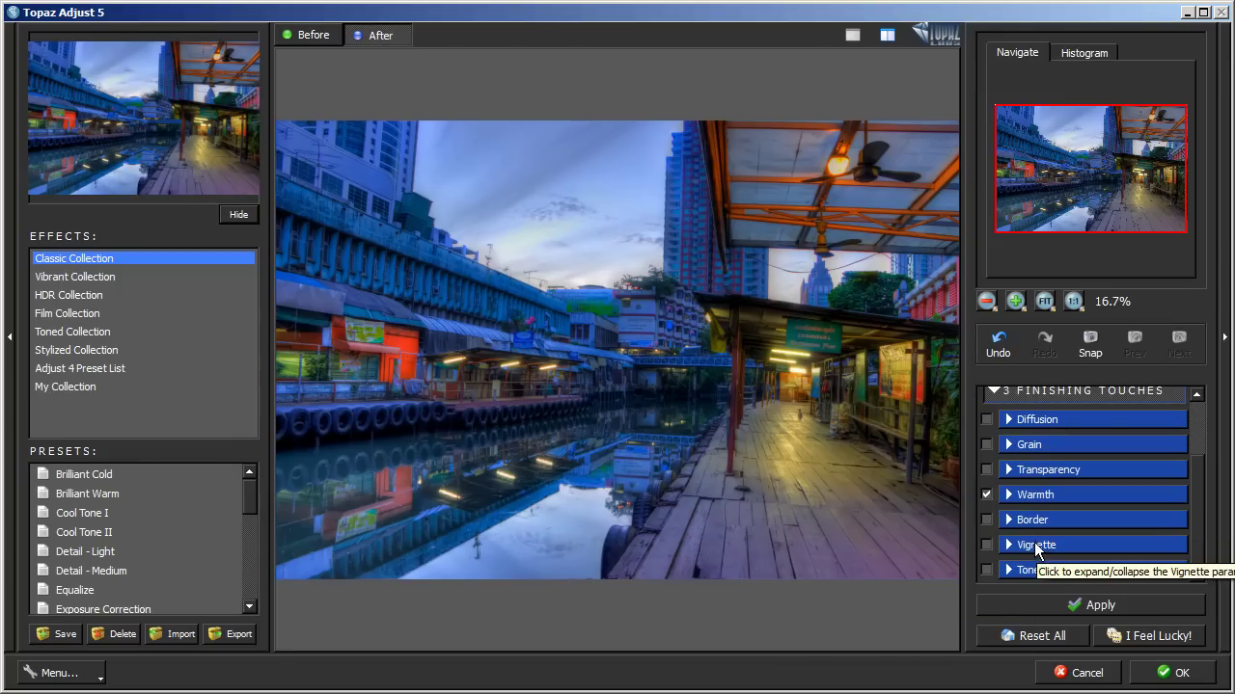
pyautogui.scroll(3, 1203, 525)
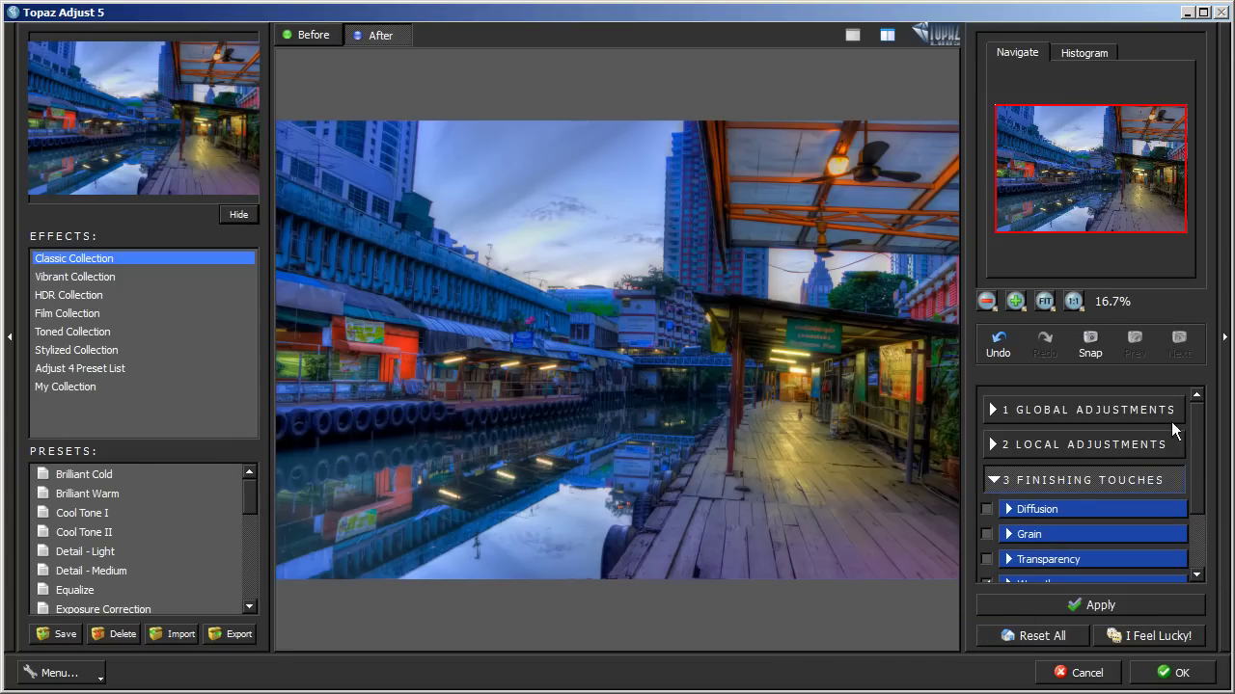
pyautogui.click(992, 479)
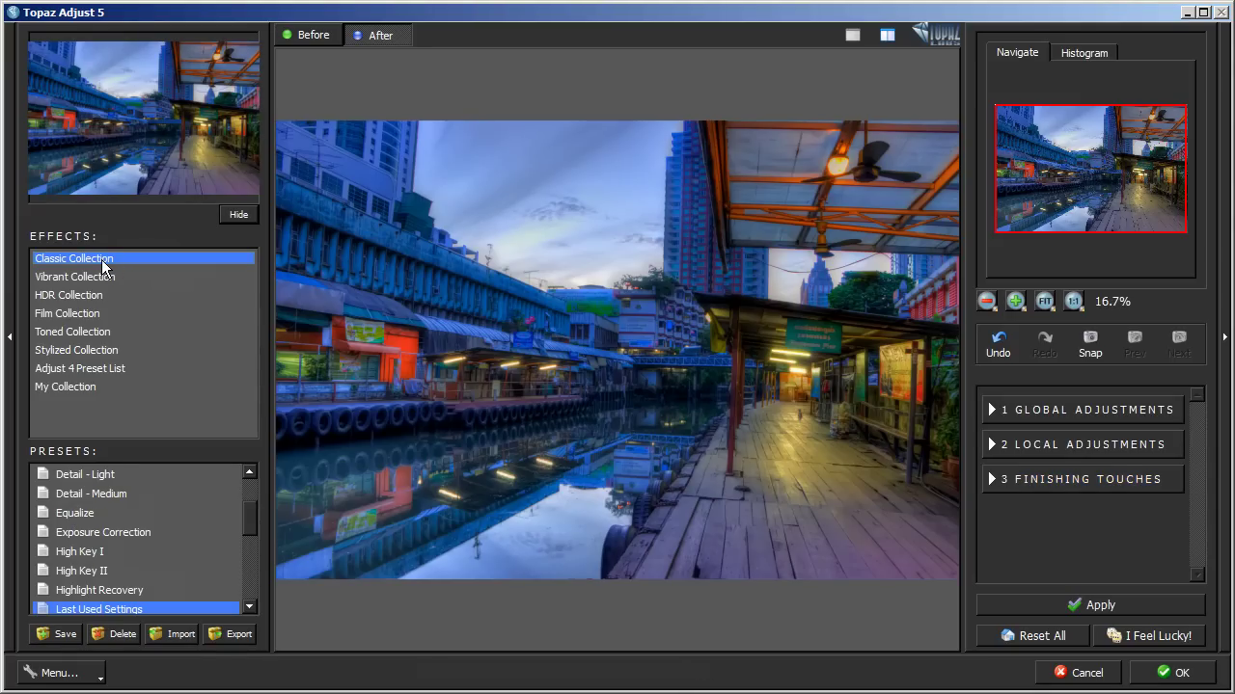
# Apply the Brilliant Warm preset and expand the 1 Global Adjustments group.
pyautogui.moveTo(254, 521); pyautogui.dragTo(248, 475)
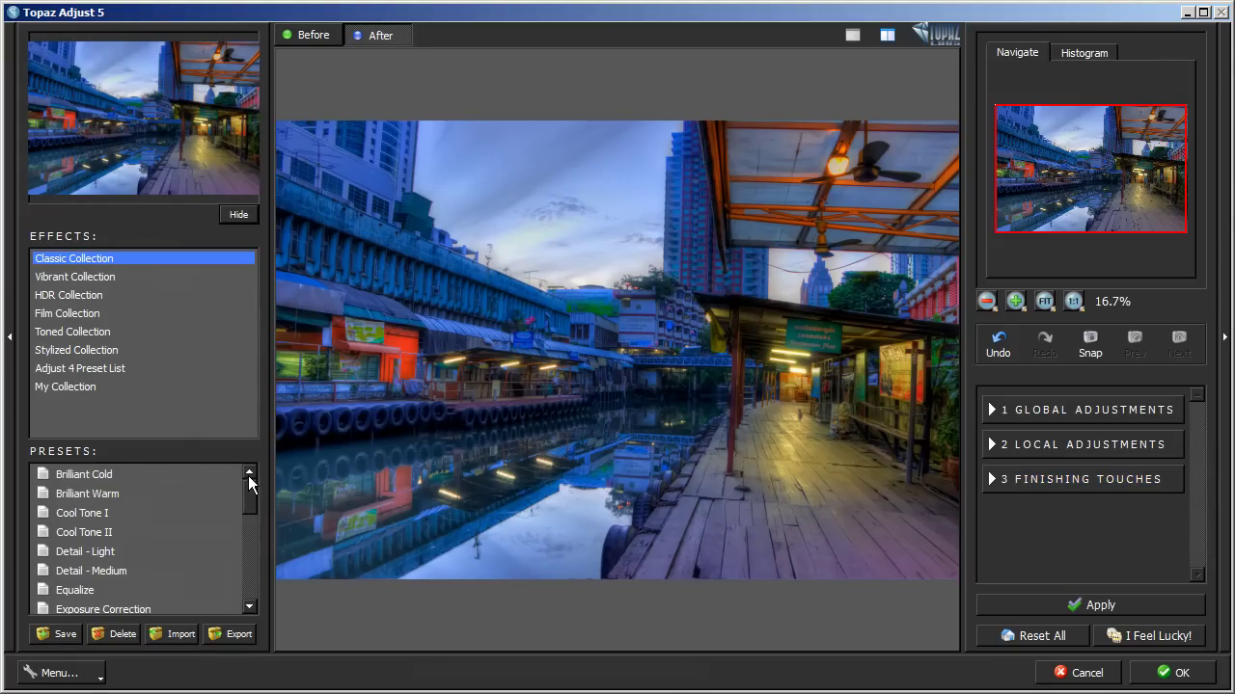
pyautogui.click(85, 494)
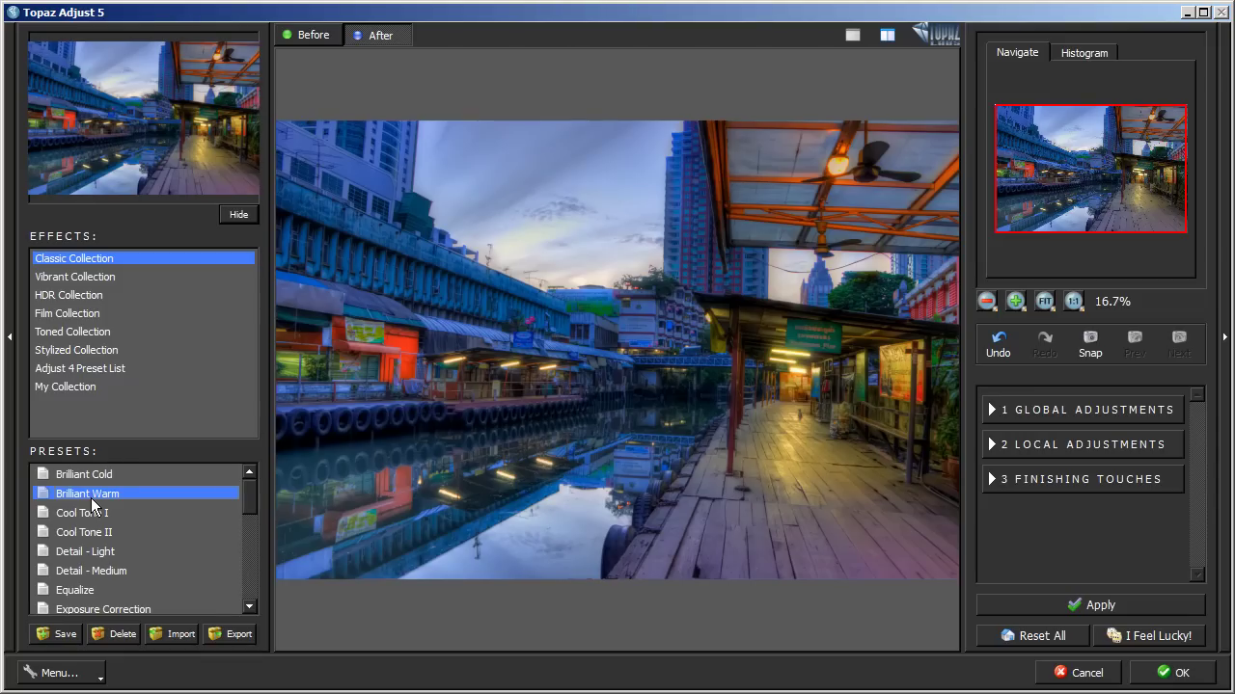
pyautogui.click(992, 408)
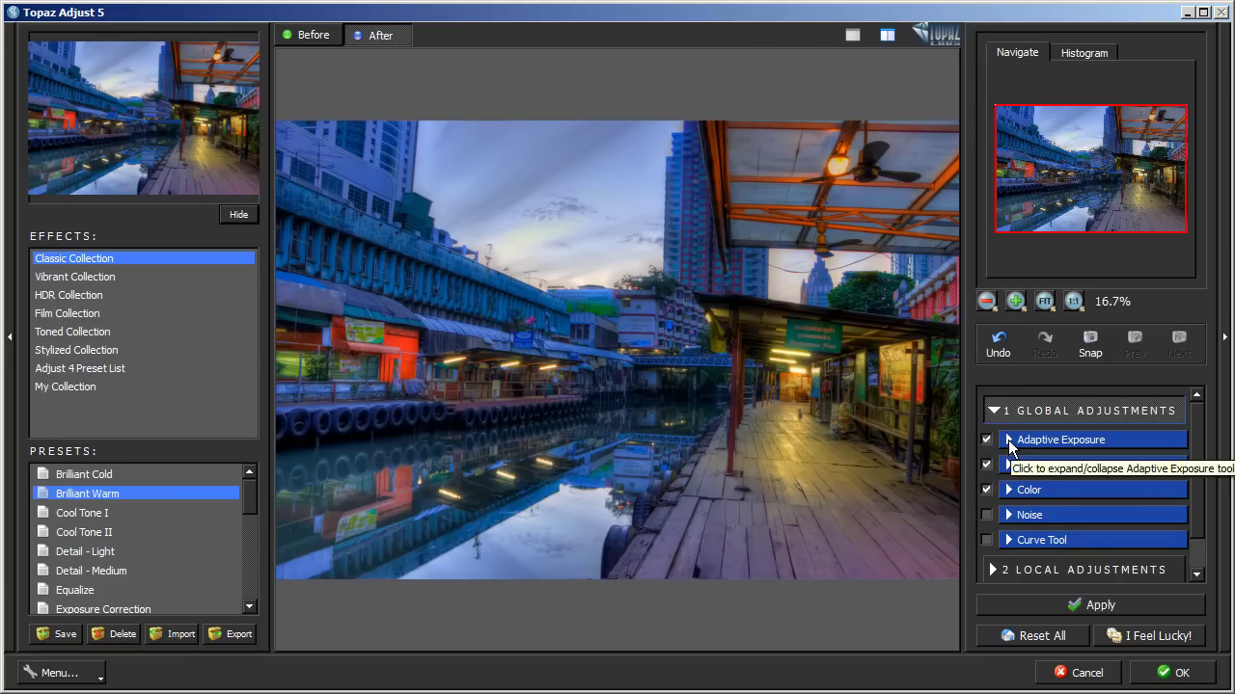
# Expand Adaptive Exposure and set Contrast to -2.02 and Adaptive Exposure to 0.06.
pyautogui.click(1008, 440)
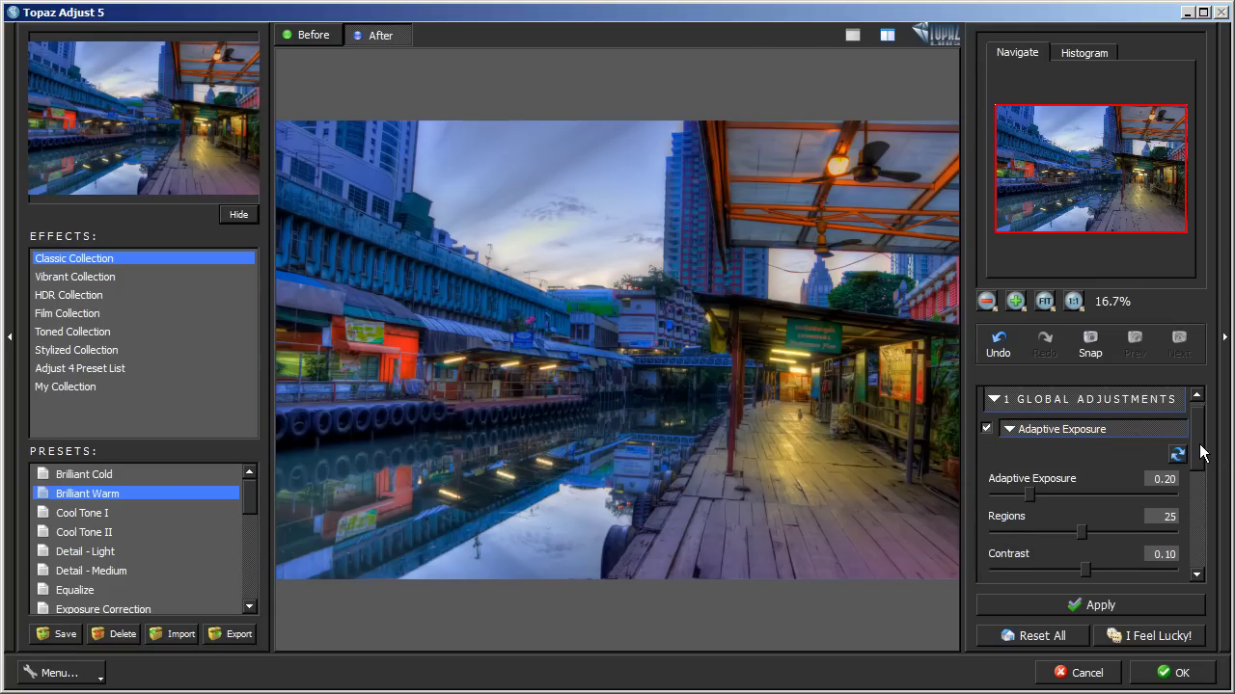
pyautogui.moveTo(1198, 450); pyautogui.dragTo(1182, 467)
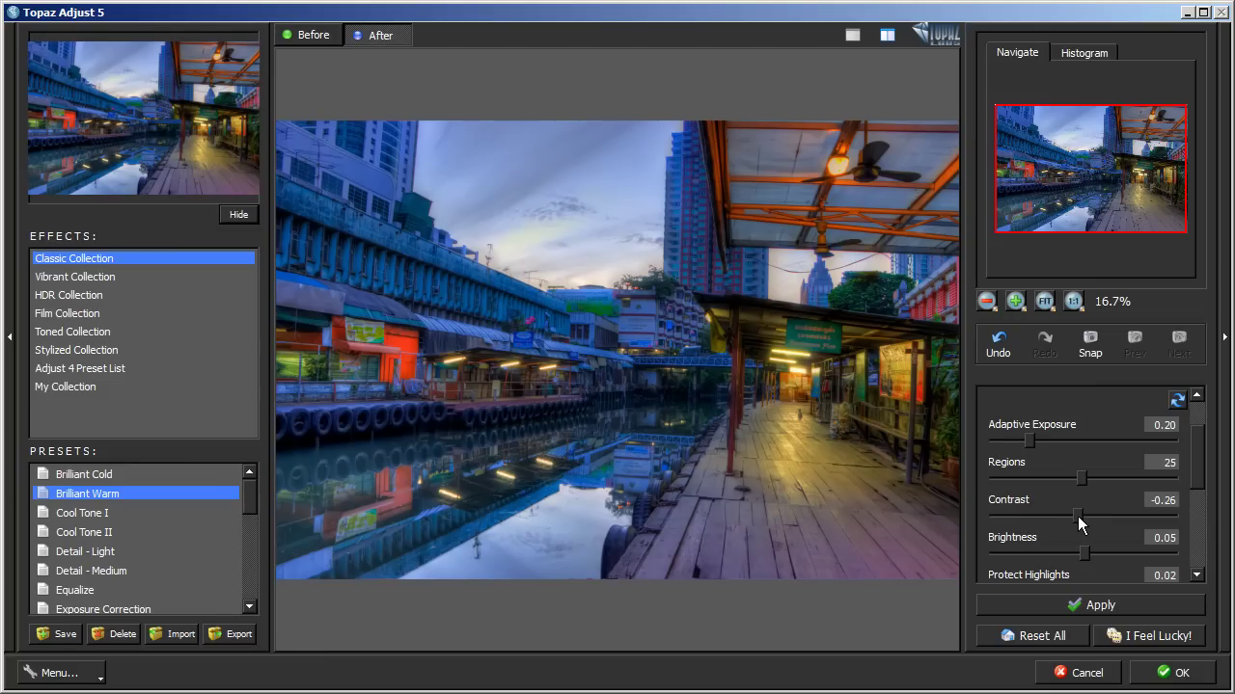
pyautogui.moveTo(1077, 516); pyautogui.dragTo(1039, 520)
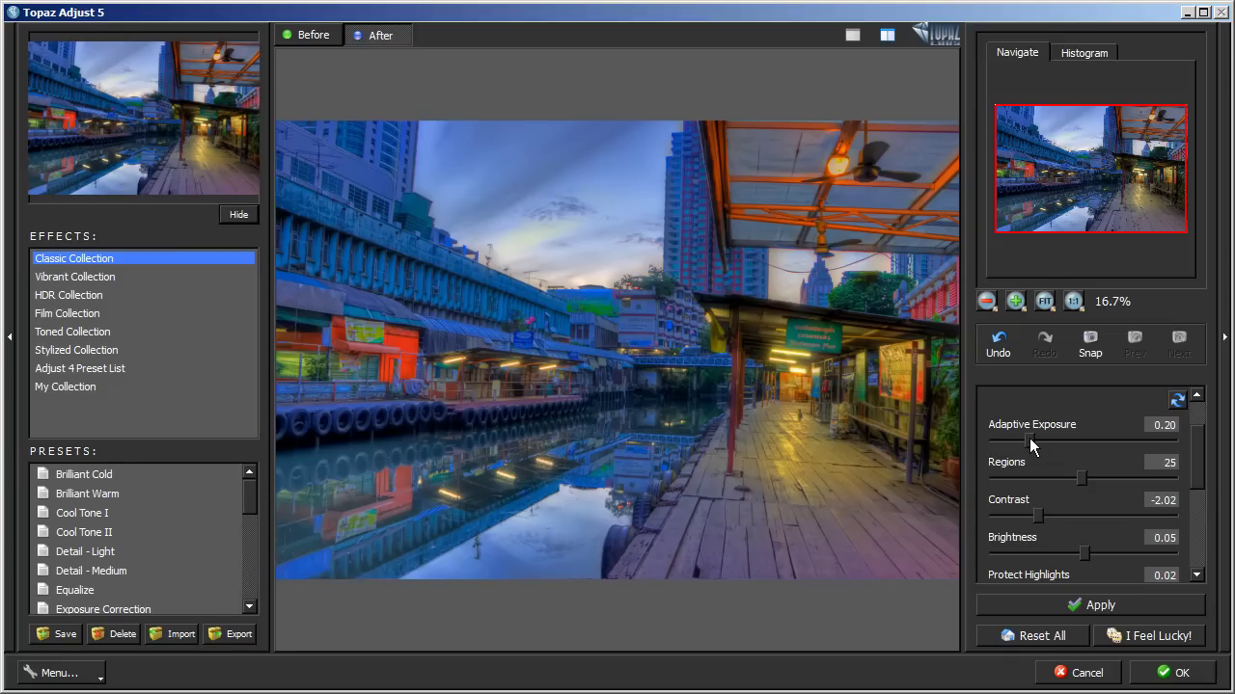
pyautogui.moveTo(1031, 443); pyautogui.dragTo(1030, 444)
pyautogui.moveTo(1023, 439)
pyautogui.mouseDown()
pyautogui.moveTo(1004, 442)
pyautogui.moveTo(1036, 441)
pyautogui.moveTo(1009, 442)
pyautogui.mouseUp()
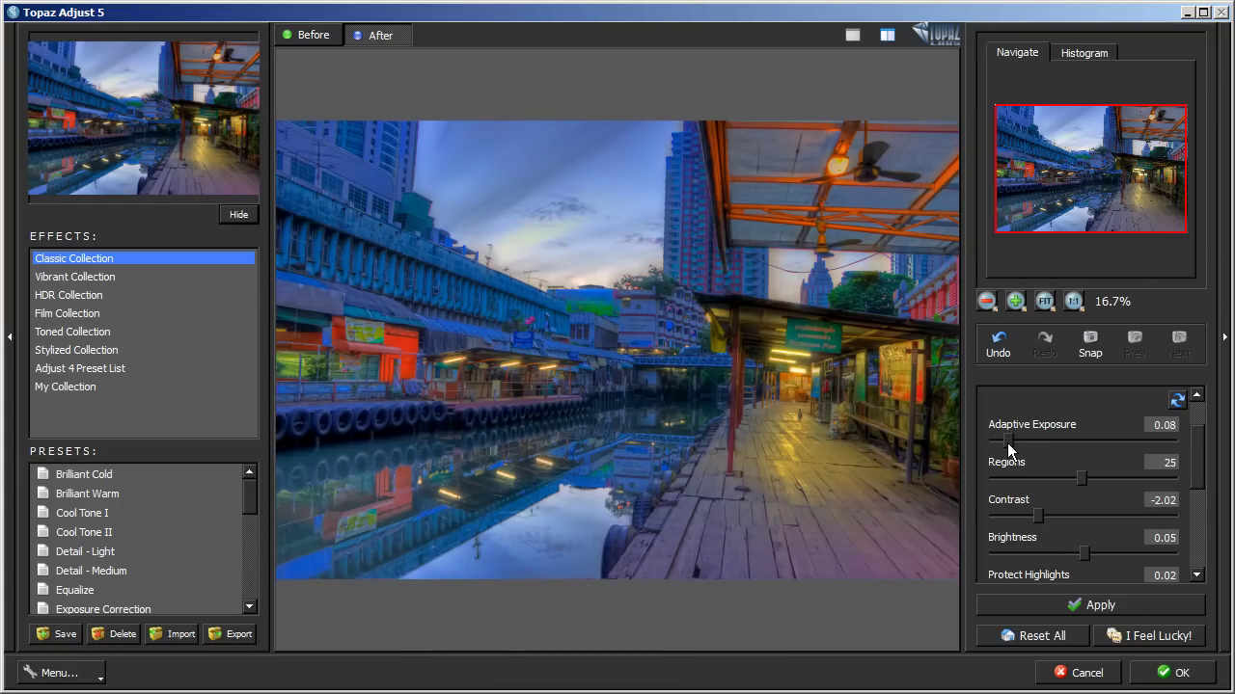
pyautogui.moveTo(1008, 447); pyautogui.dragTo(1004, 443)
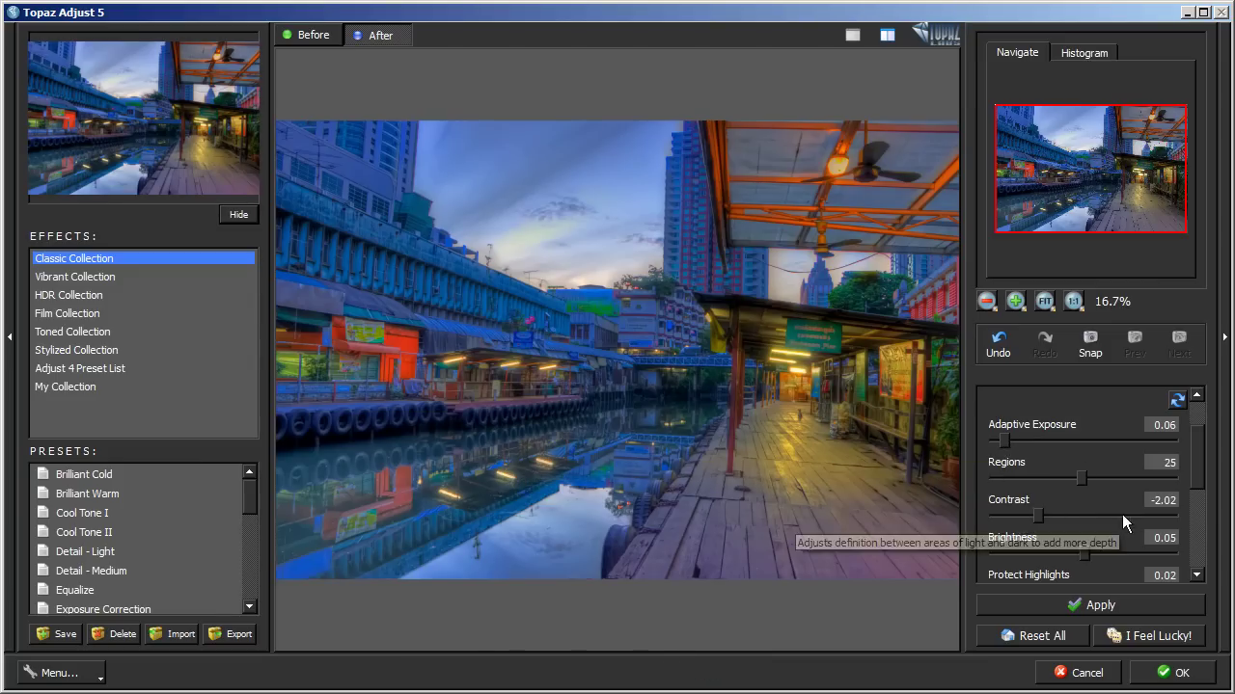
# Lower Brightness to -0.09.
pyautogui.scroll(-1, 1199, 468)
pyautogui.moveTo(1199, 467); pyautogui.dragTo(1202, 479)
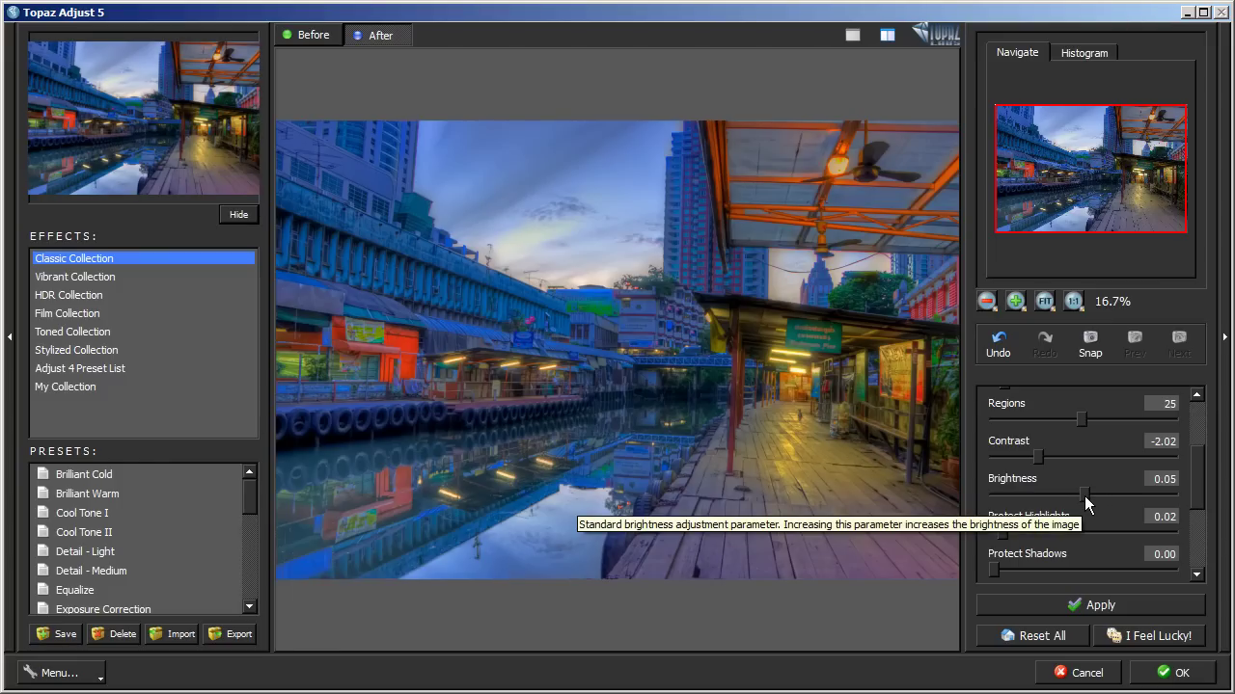
pyautogui.moveTo(1083, 495); pyautogui.dragTo(1081, 495)
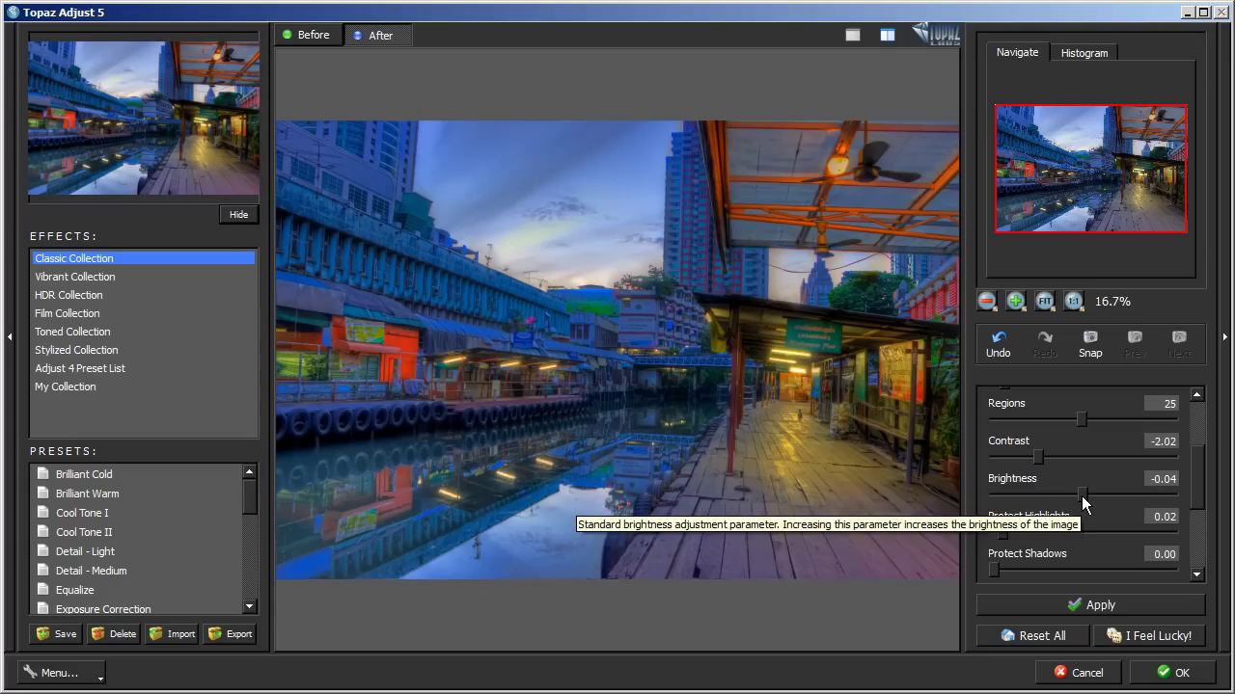
pyautogui.moveTo(1082, 496); pyautogui.dragTo(1063, 499)
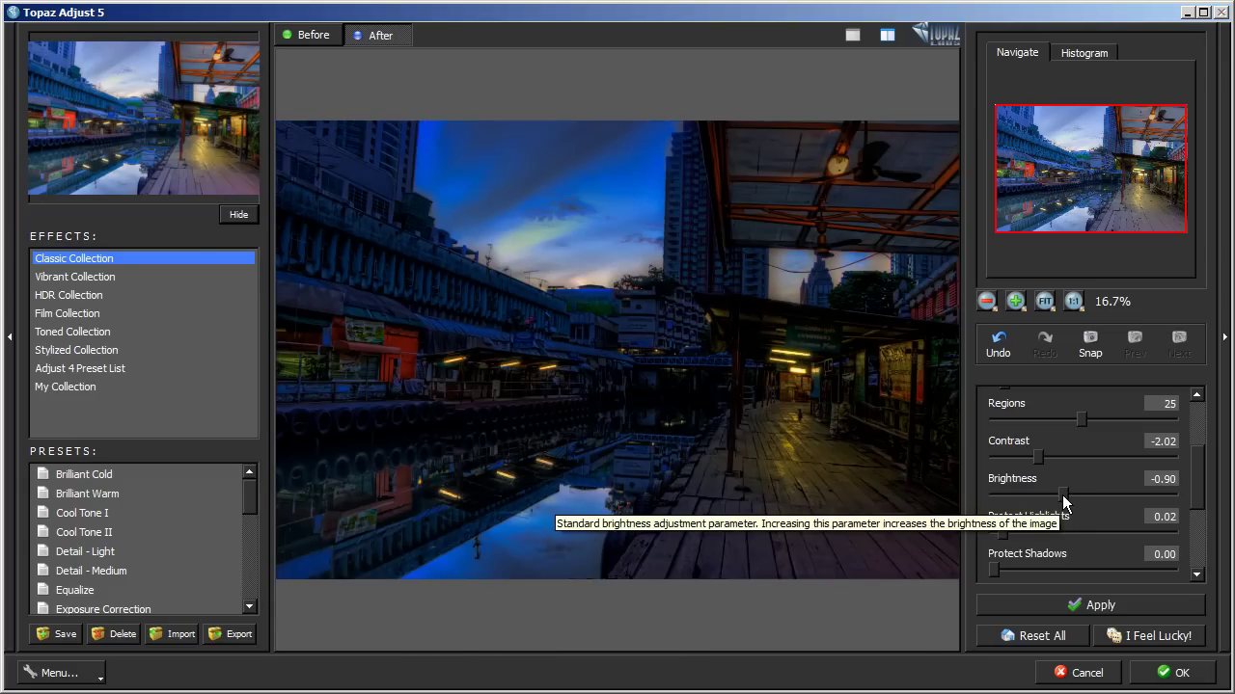
pyautogui.moveTo(1063, 495); pyautogui.dragTo(1081, 496)
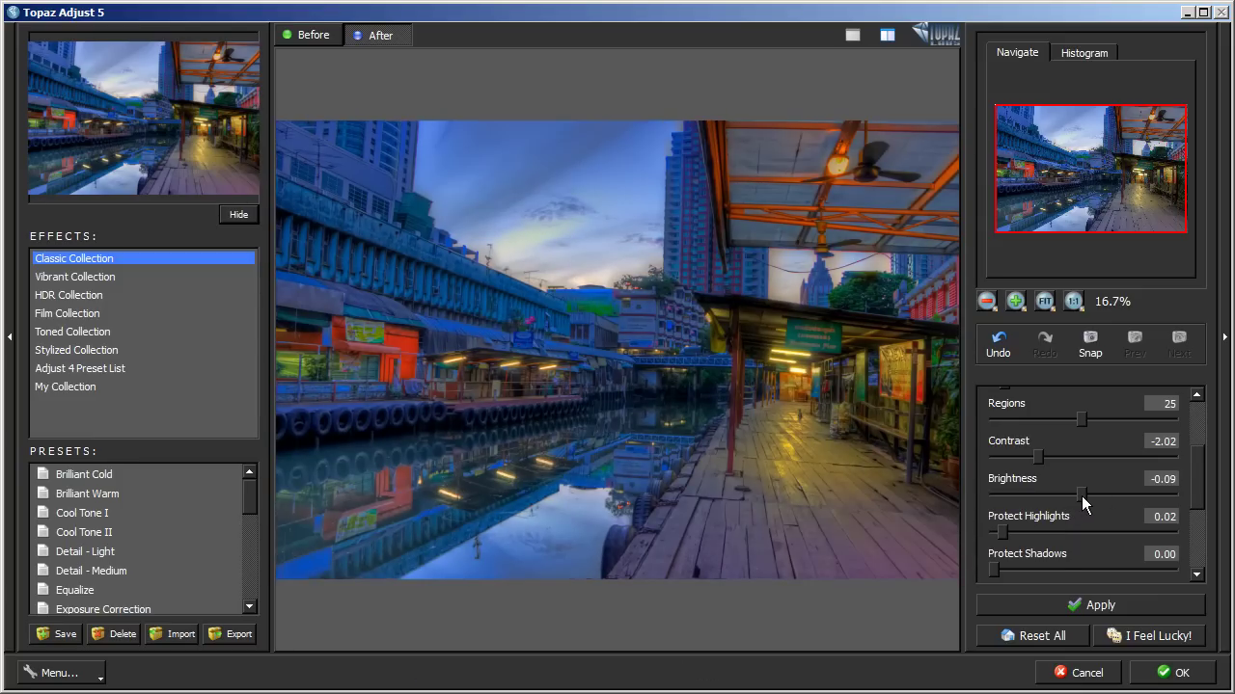
# Raise Protect Highlights to 0.10 and Protect Shadows to 0.04.
pyautogui.moveTo(1198, 499); pyautogui.dragTo(1206, 518)
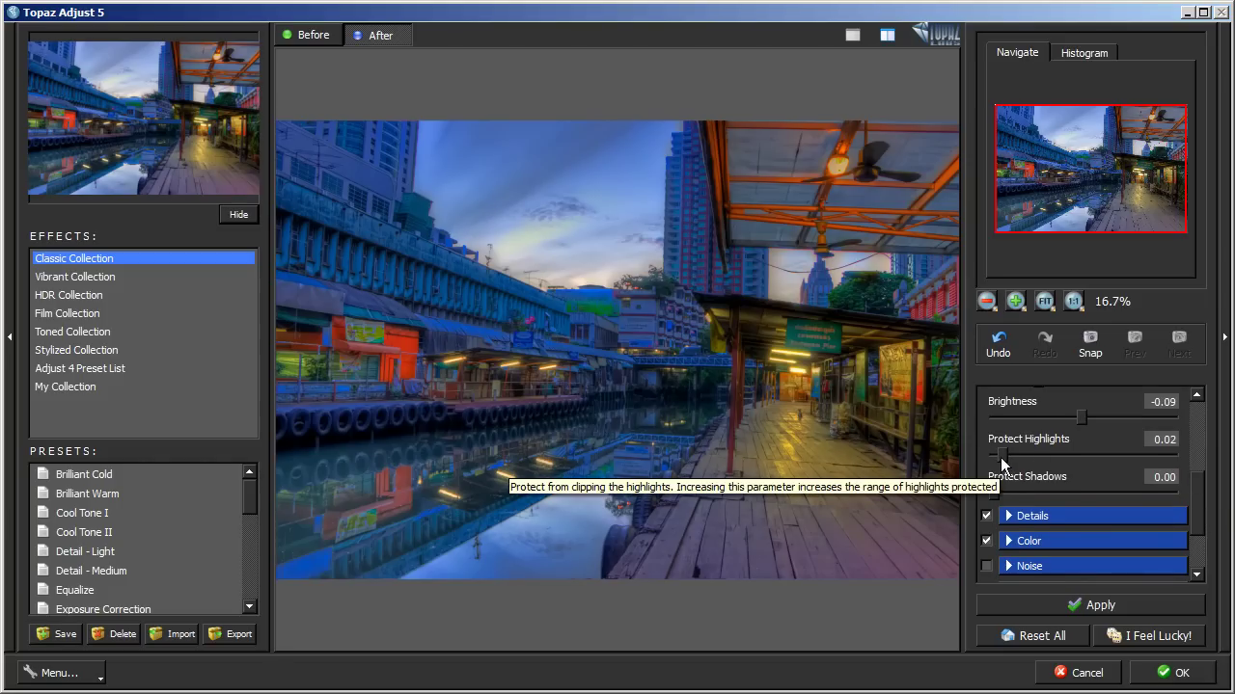
pyautogui.moveTo(1001, 457); pyautogui.dragTo(1079, 464)
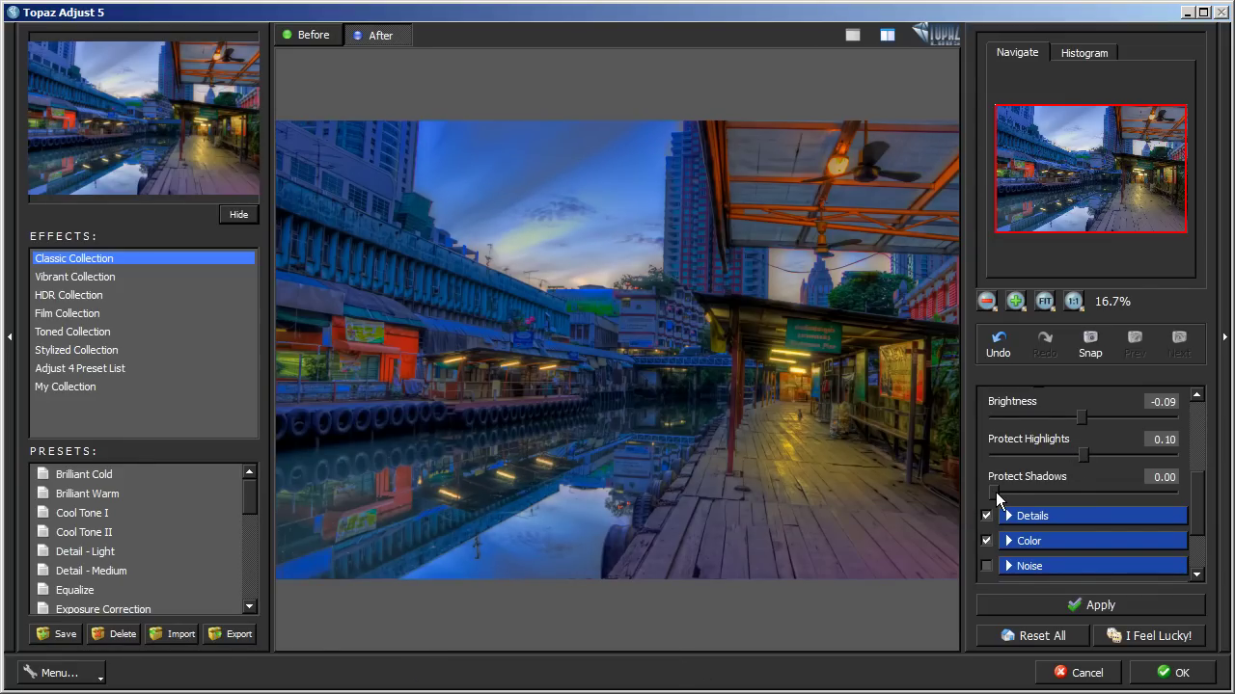
pyautogui.moveTo(999, 493); pyautogui.dragTo(1010, 493)
pyautogui.moveTo(1023, 493); pyautogui.dragTo(1029, 494)
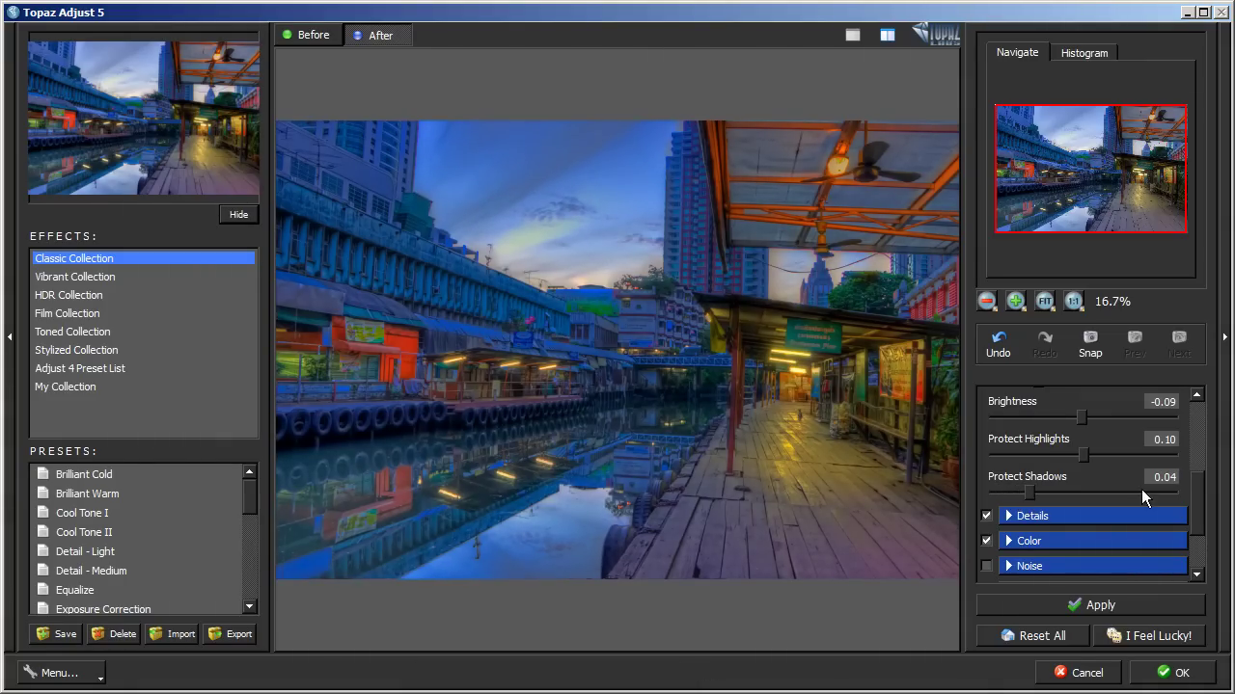
pyautogui.moveTo(1200, 494); pyautogui.dragTo(1206, 421)
# Expand the Details settings and view the canal-side buildings at 1:1 zoom.
pyautogui.click(1008, 440)
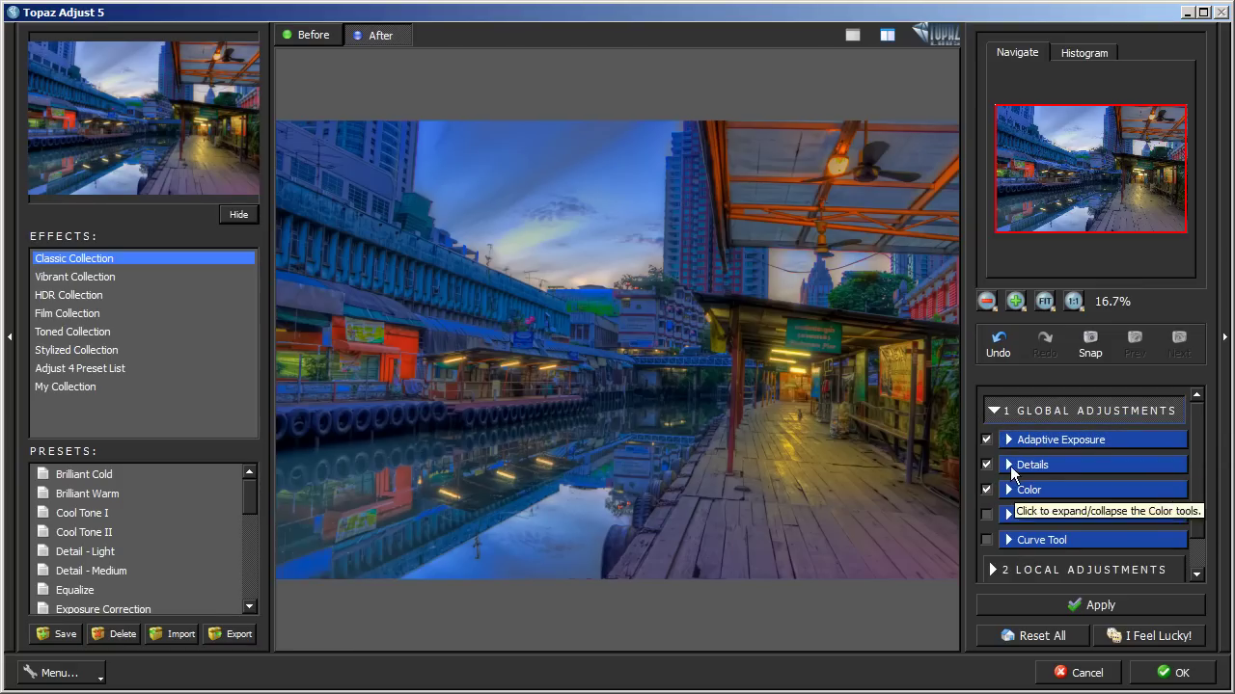
pyautogui.click(1009, 465)
pyautogui.moveTo(1196, 459); pyautogui.dragTo(1194, 482)
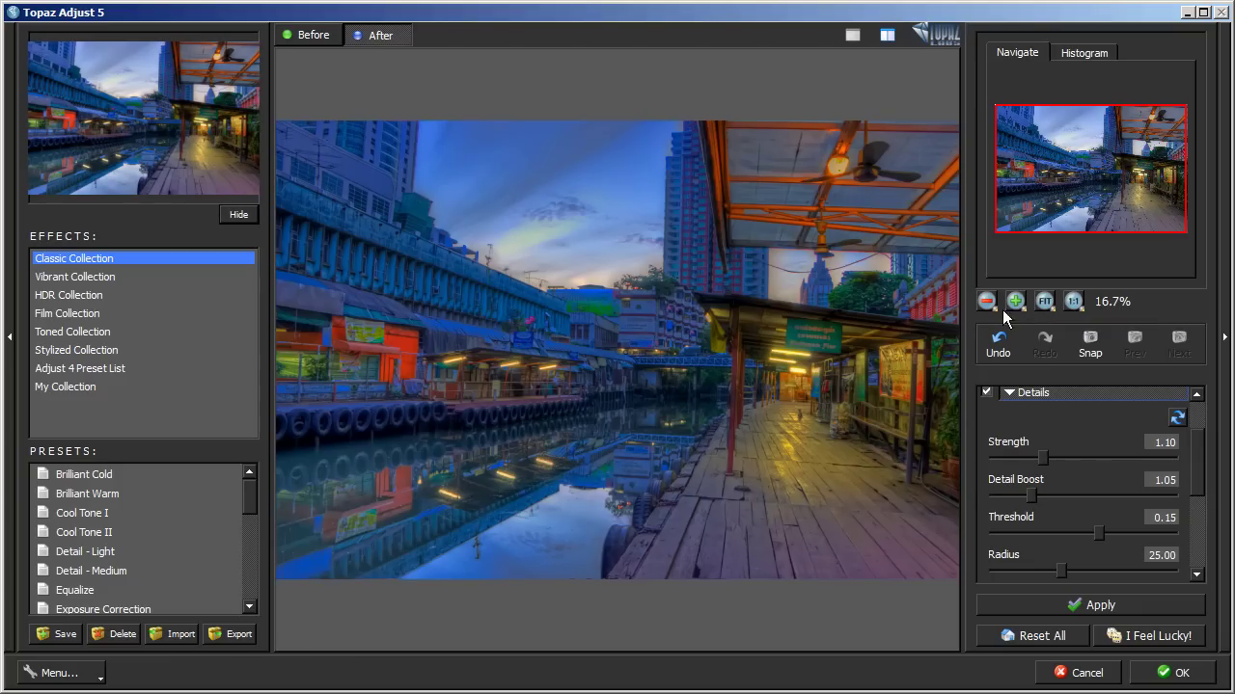
pyautogui.click(1073, 303)
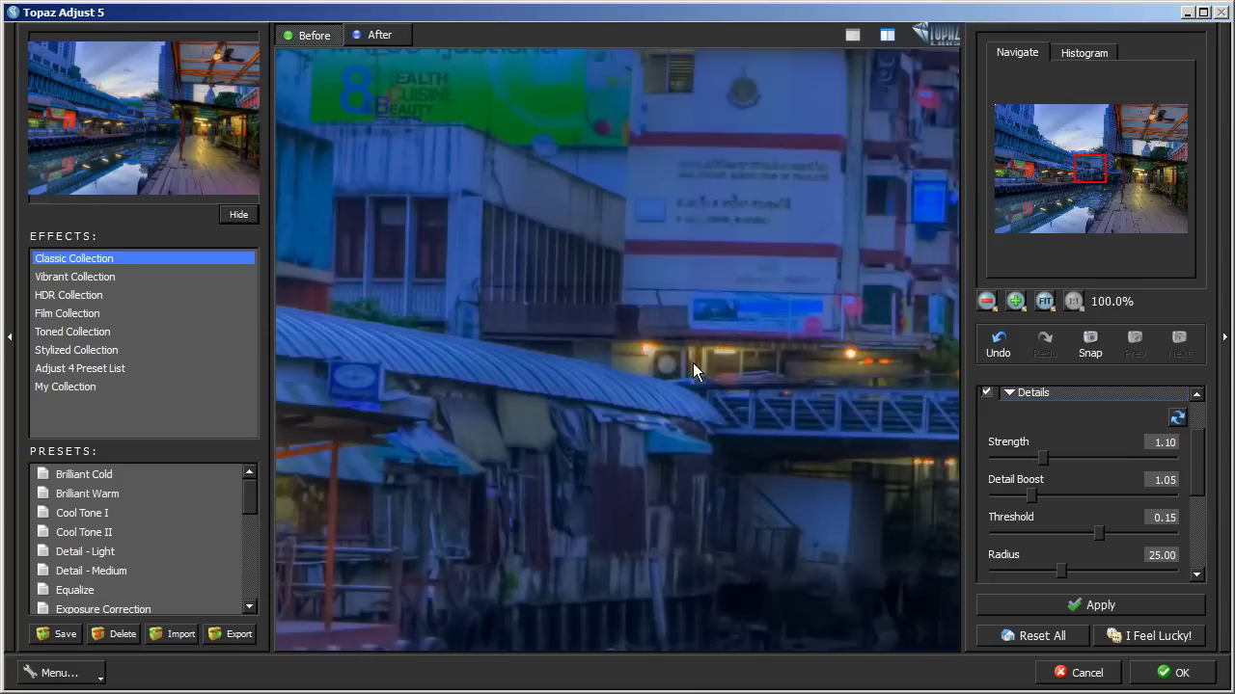
pyautogui.click(1092, 170)
pyautogui.moveTo(1093, 174)
pyautogui.mouseDown()
pyautogui.moveTo(1062, 193)
pyautogui.moveTo(1117, 176)
pyautogui.moveTo(1092, 176)
pyautogui.mouseUp()
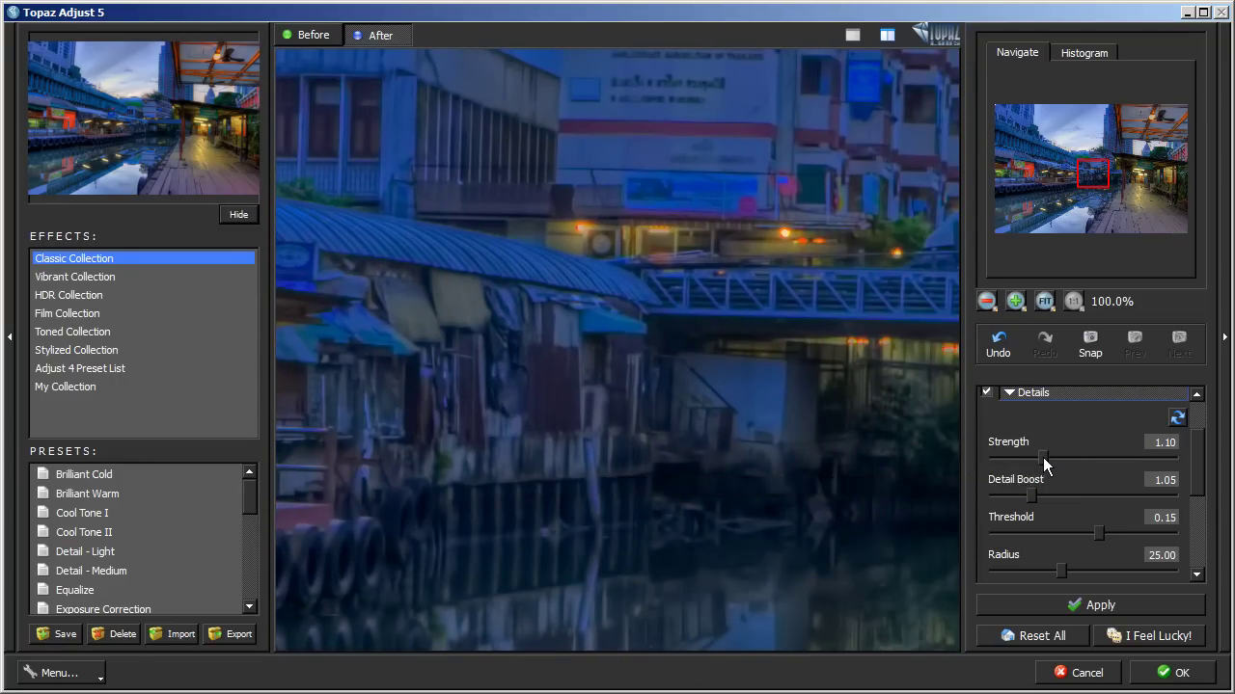
# Set Strength 1.33, Detail Boost 1.14 and Sharpen 1.18, comparing against the original.
pyautogui.moveTo(1041, 458); pyautogui.dragTo(1052, 469)
pyautogui.moveTo(1053, 460); pyautogui.dragTo(1054, 460)
pyautogui.moveTo(1029, 493); pyautogui.dragTo(1036, 497)
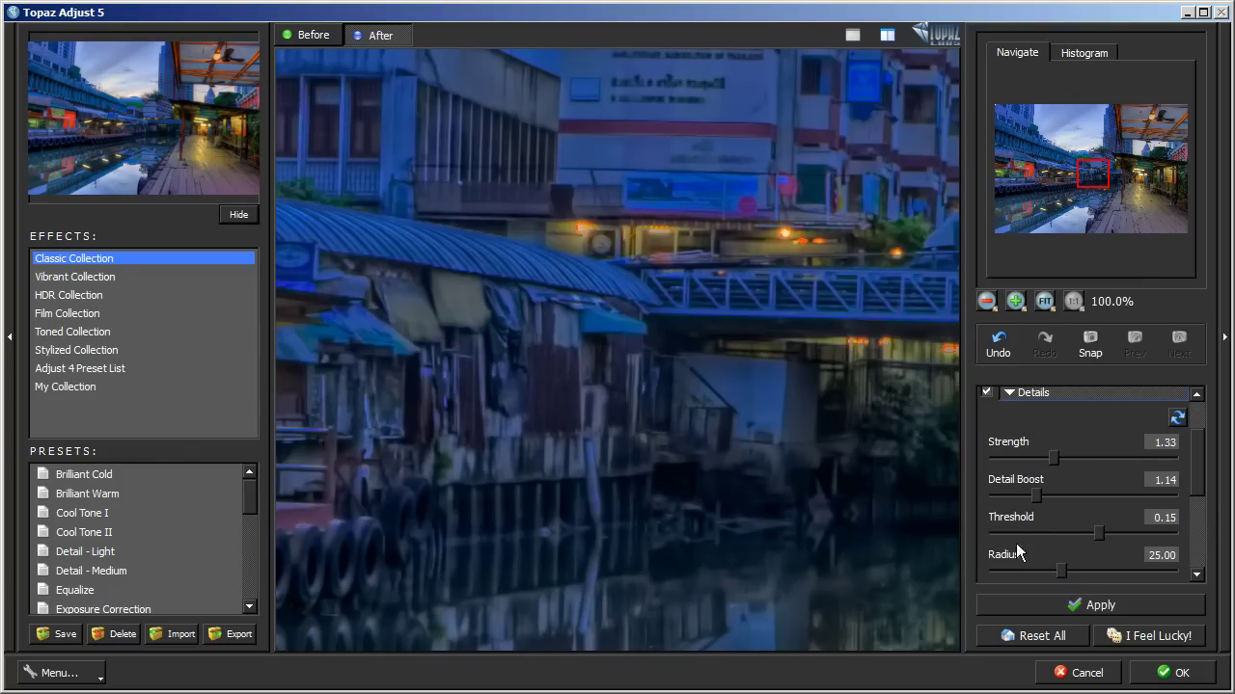
pyautogui.moveTo(1202, 468); pyautogui.dragTo(1201, 504)
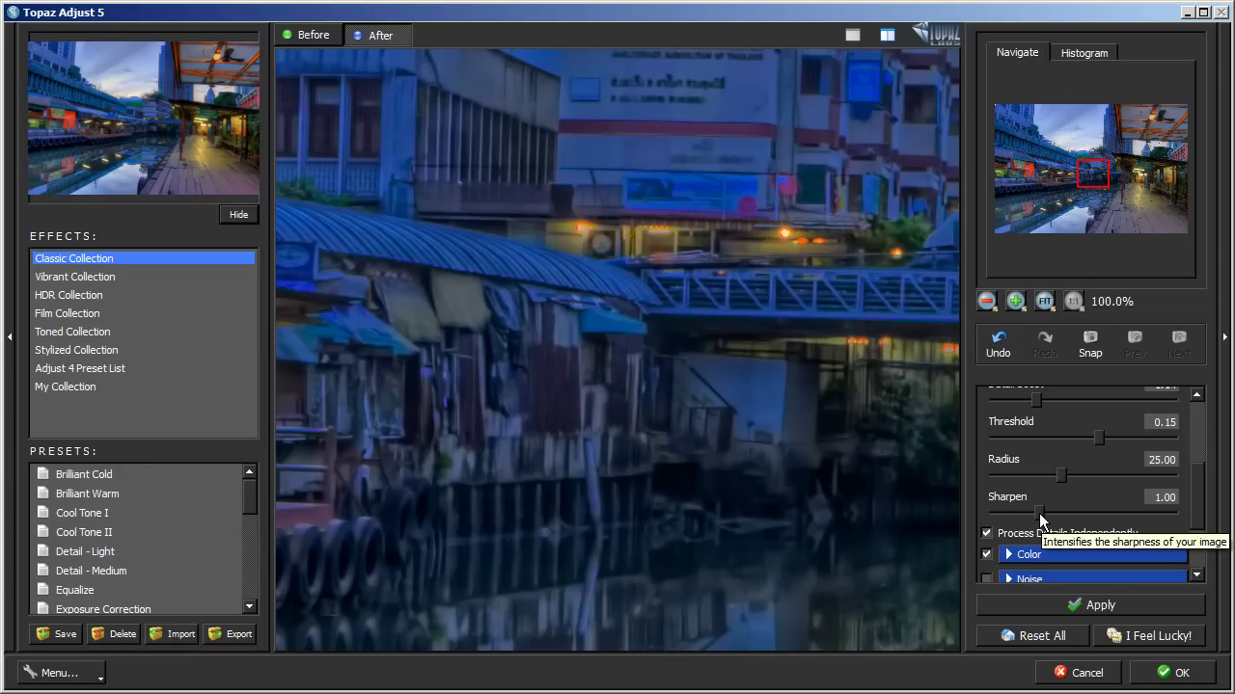
pyautogui.click(1039, 513)
pyautogui.moveTo(1039, 513); pyautogui.dragTo(1043, 515)
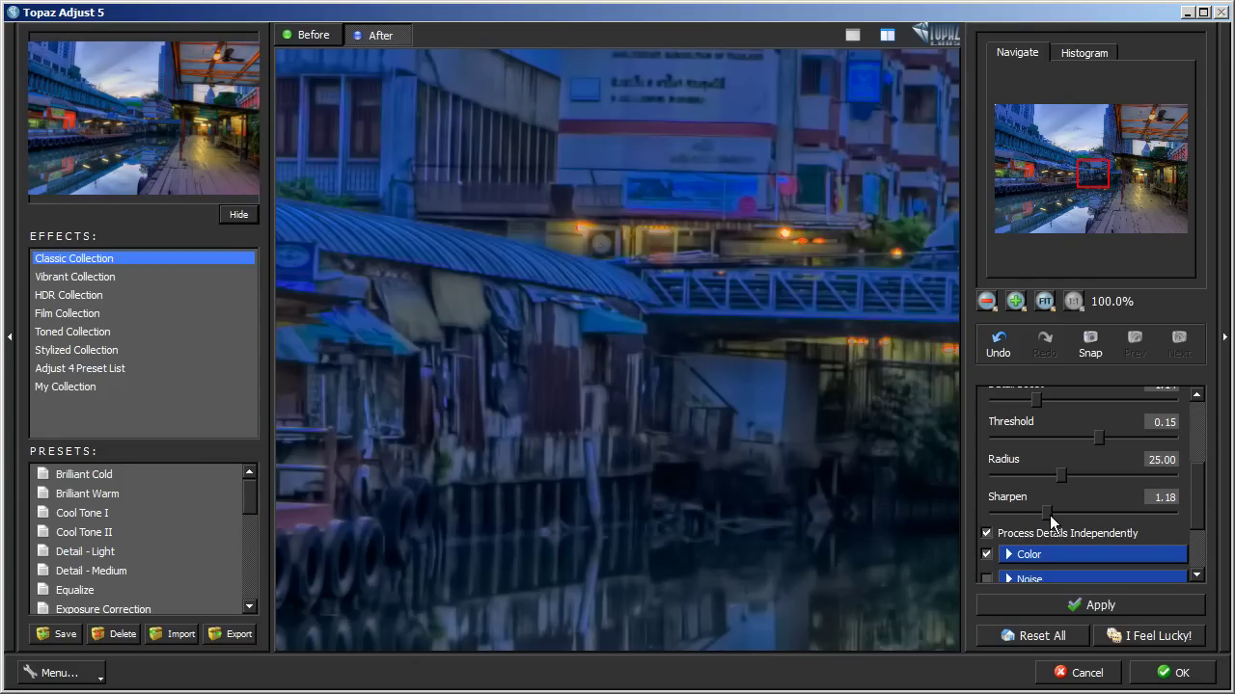
pyautogui.click(311, 39)
pyautogui.click(380, 36)
pyautogui.moveTo(1202, 508); pyautogui.dragTo(1202, 452)
# Switch from Details to the Color settings and fit the whole photo in the preview.
pyautogui.click(1009, 446)
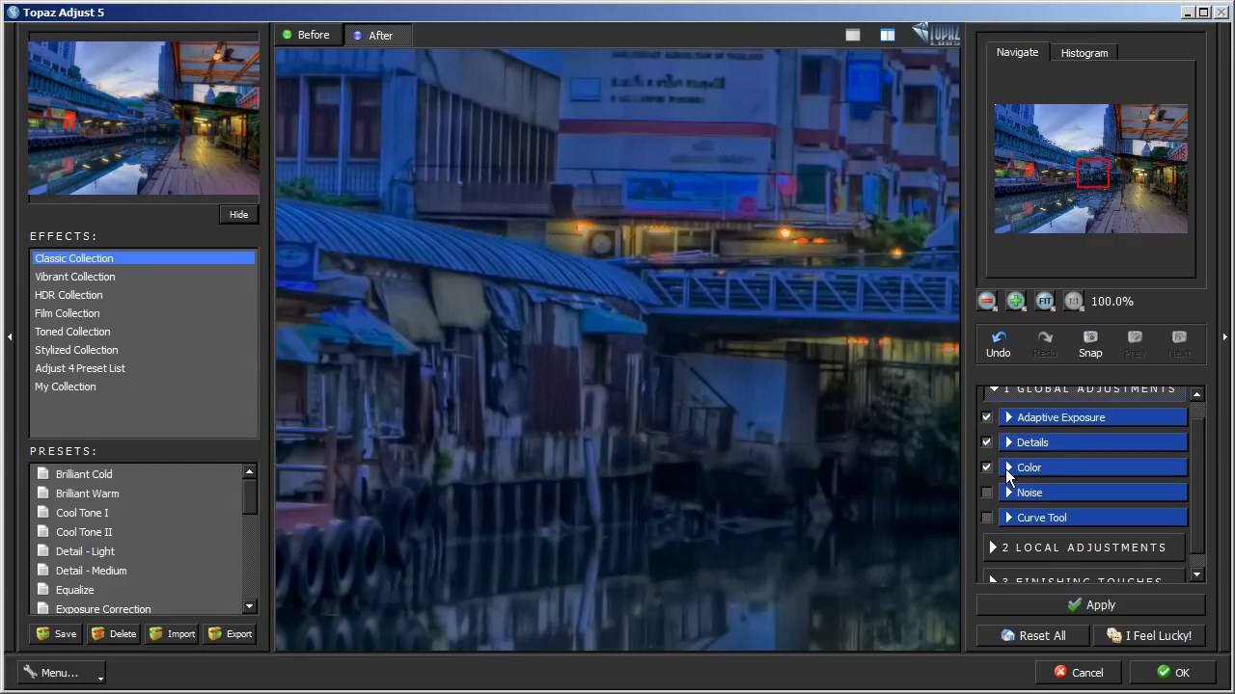
pyautogui.click(1008, 468)
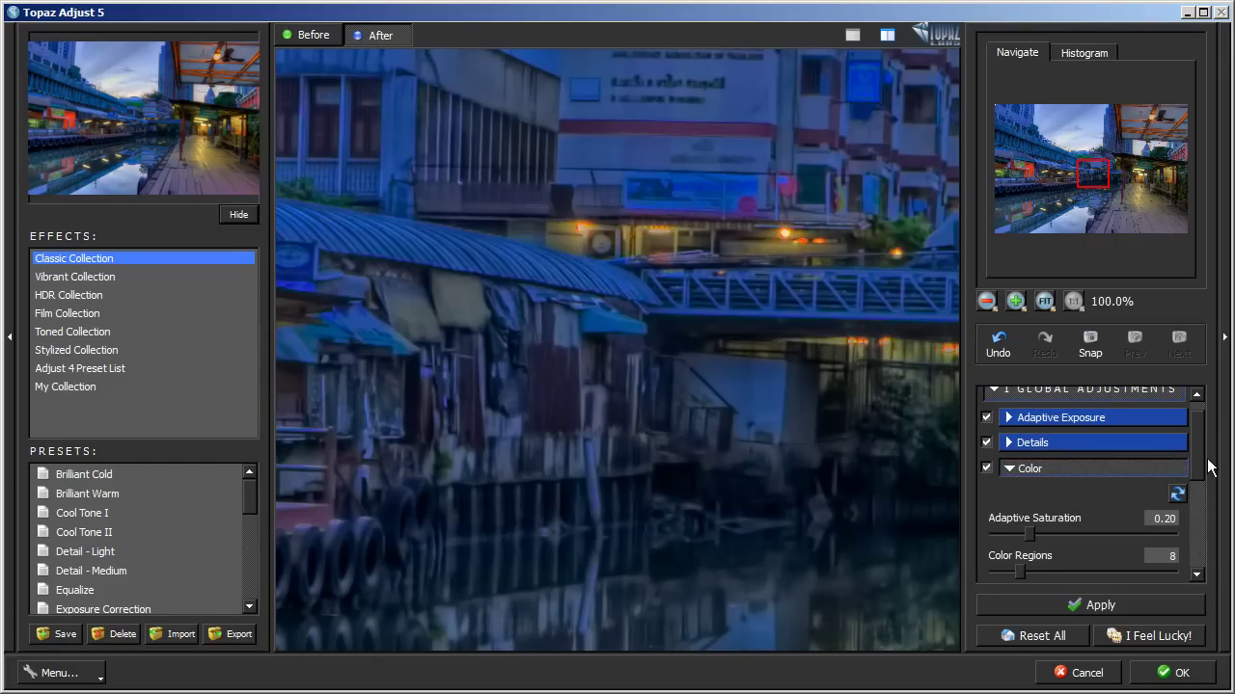
pyautogui.scroll(-2, 1202, 465)
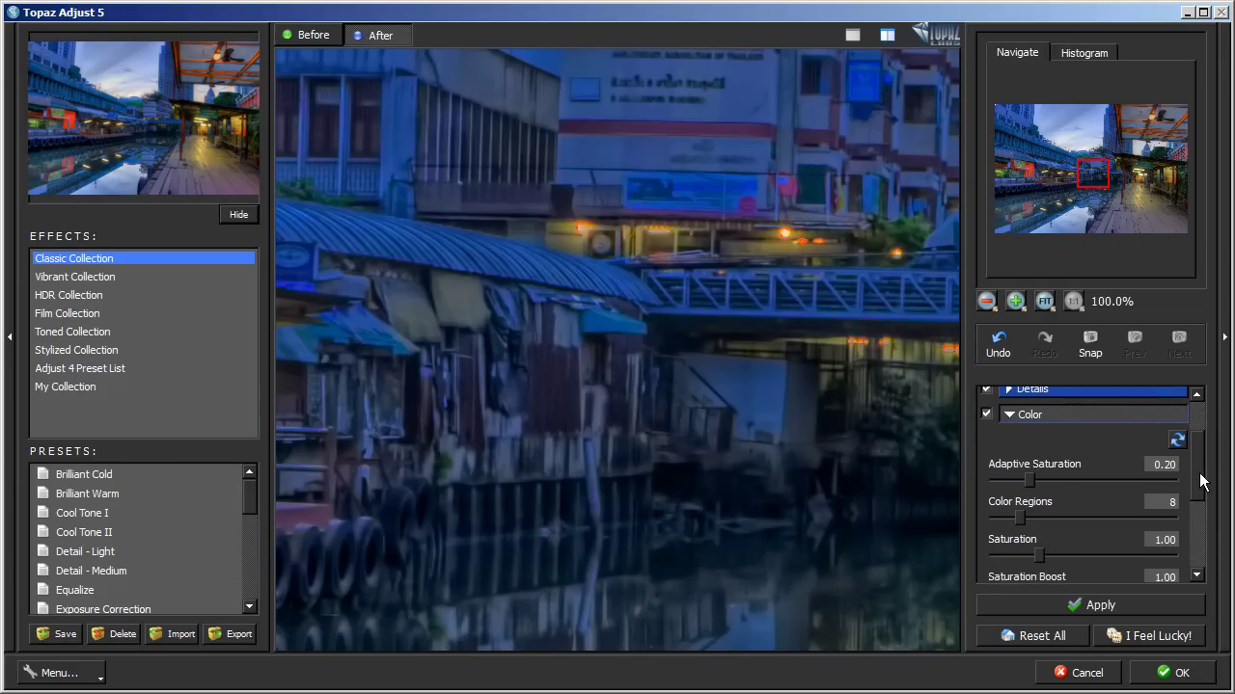
pyautogui.scroll(-1, 1202, 482)
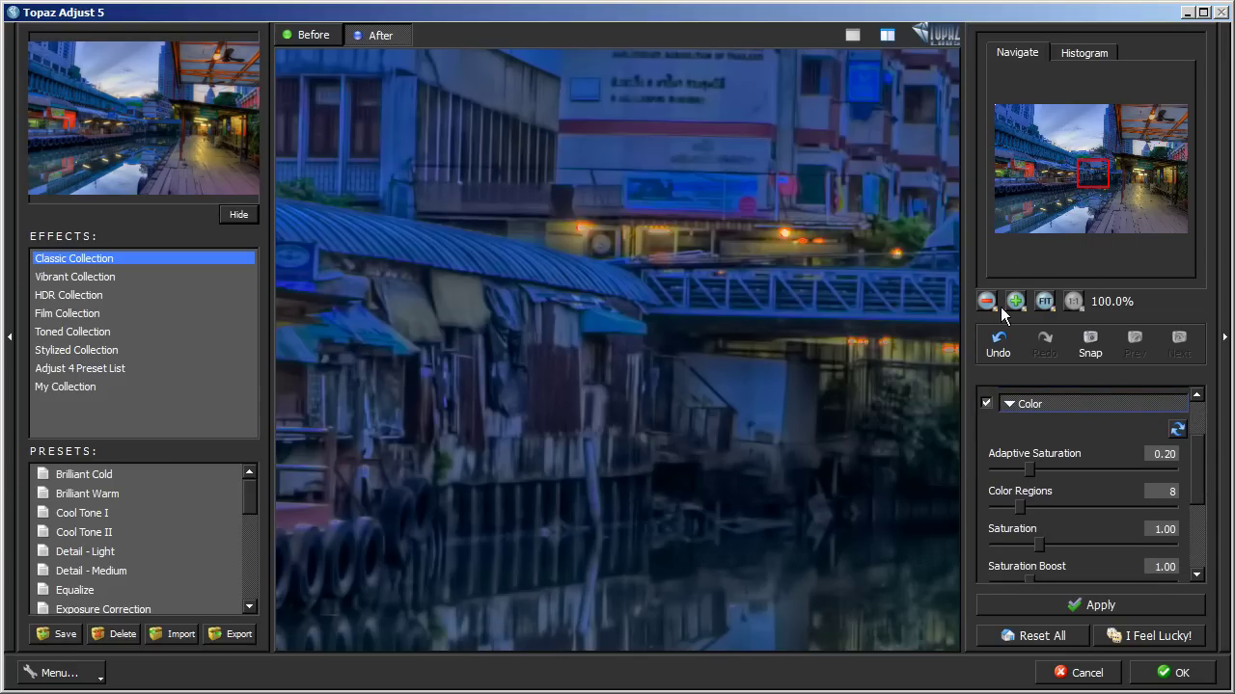
pyautogui.click(1045, 304)
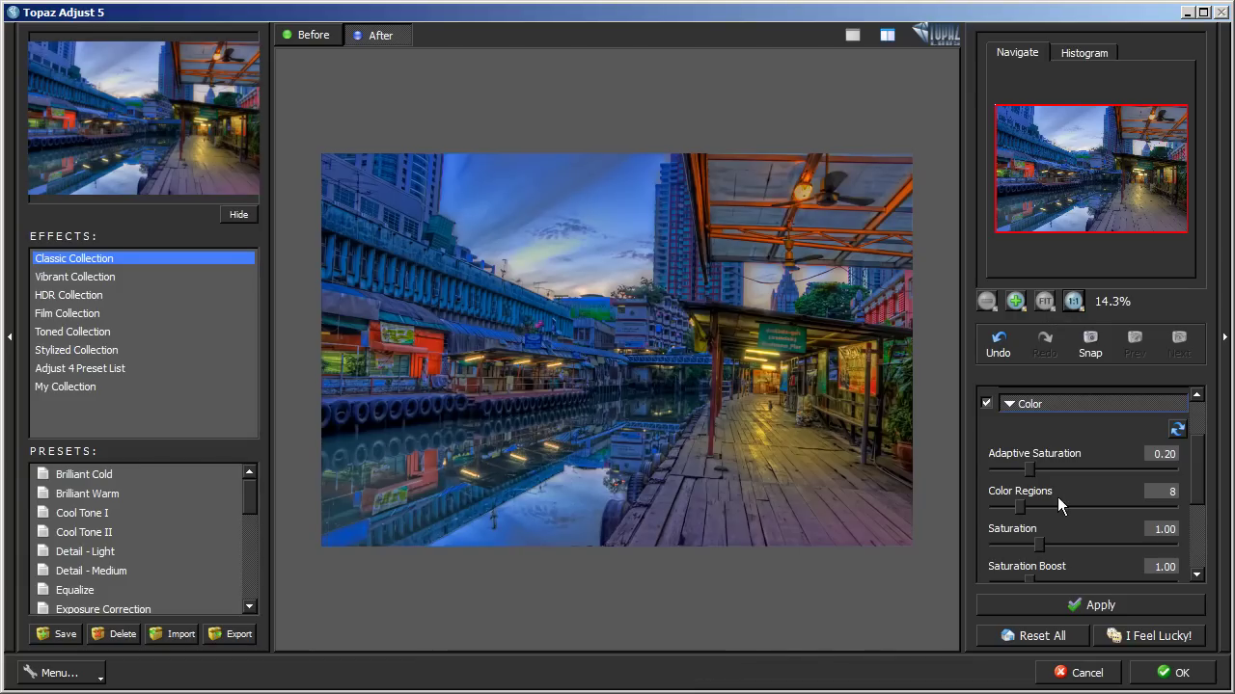
pyautogui.scroll(-1, 1204, 471)
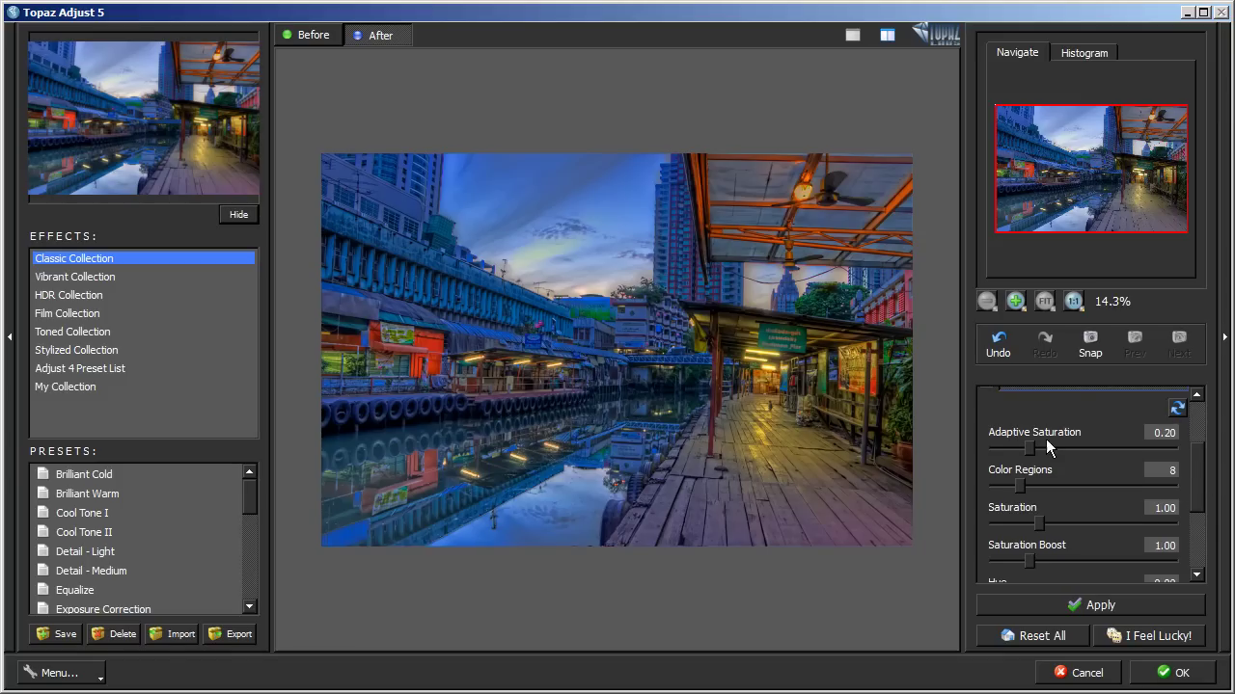
# Set Adaptive Saturation 0.38, Saturation 1.25 and Saturation Boost 1.32, then collapse Color.
pyautogui.moveTo(1030, 453); pyautogui.dragTo(1062, 457)
pyautogui.scroll(-3, 1182, 477)
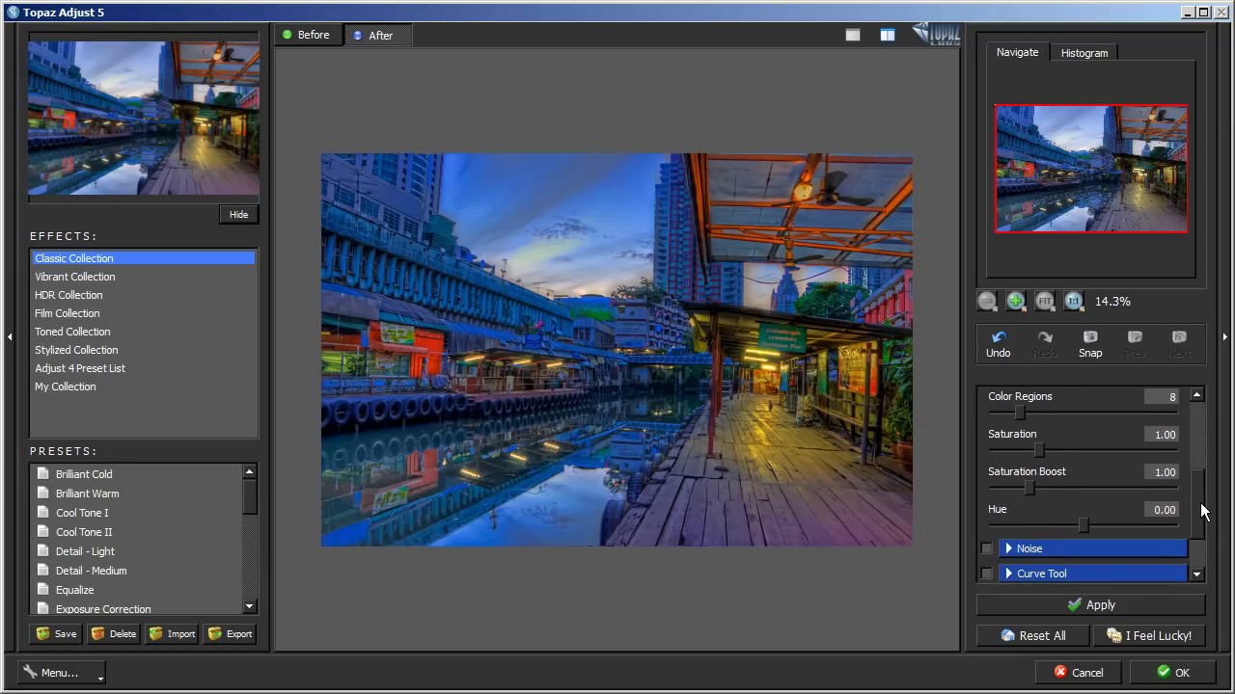
pyautogui.moveTo(1039, 451); pyautogui.dragTo(1043, 453)
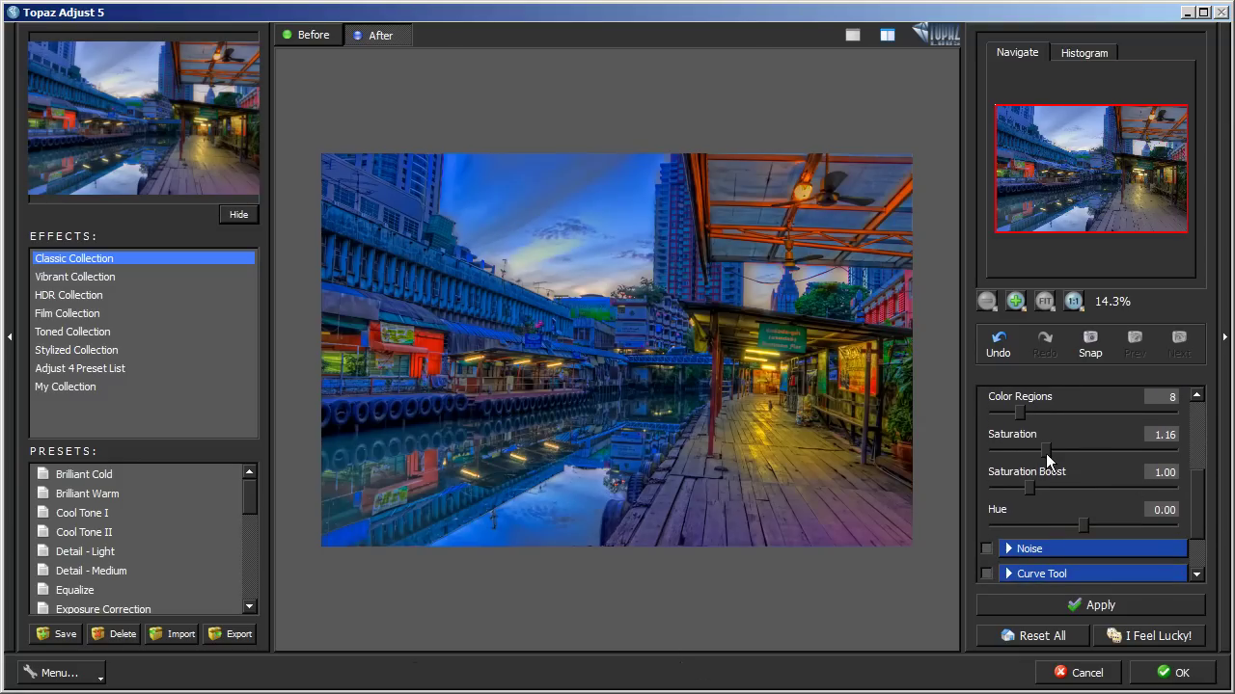
pyautogui.moveTo(1046, 461); pyautogui.dragTo(1051, 461)
pyautogui.moveTo(1030, 490); pyautogui.dragTo(1045, 489)
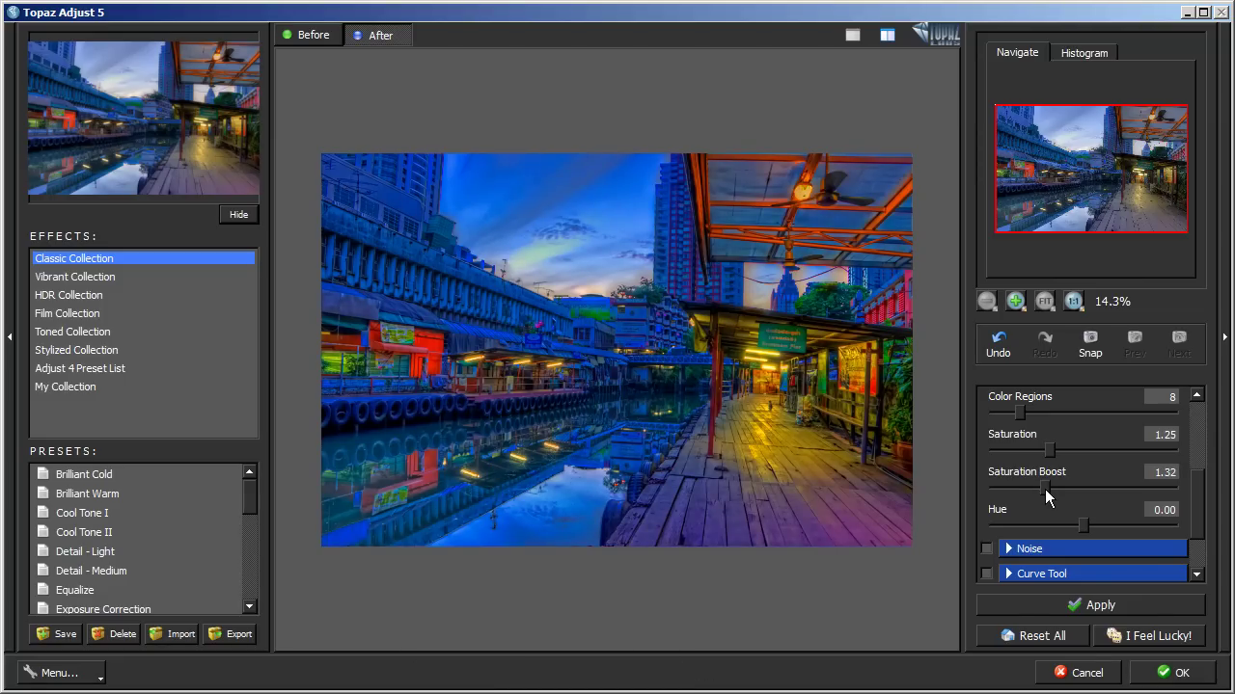
pyautogui.moveTo(1194, 479); pyautogui.dragTo(1200, 500)
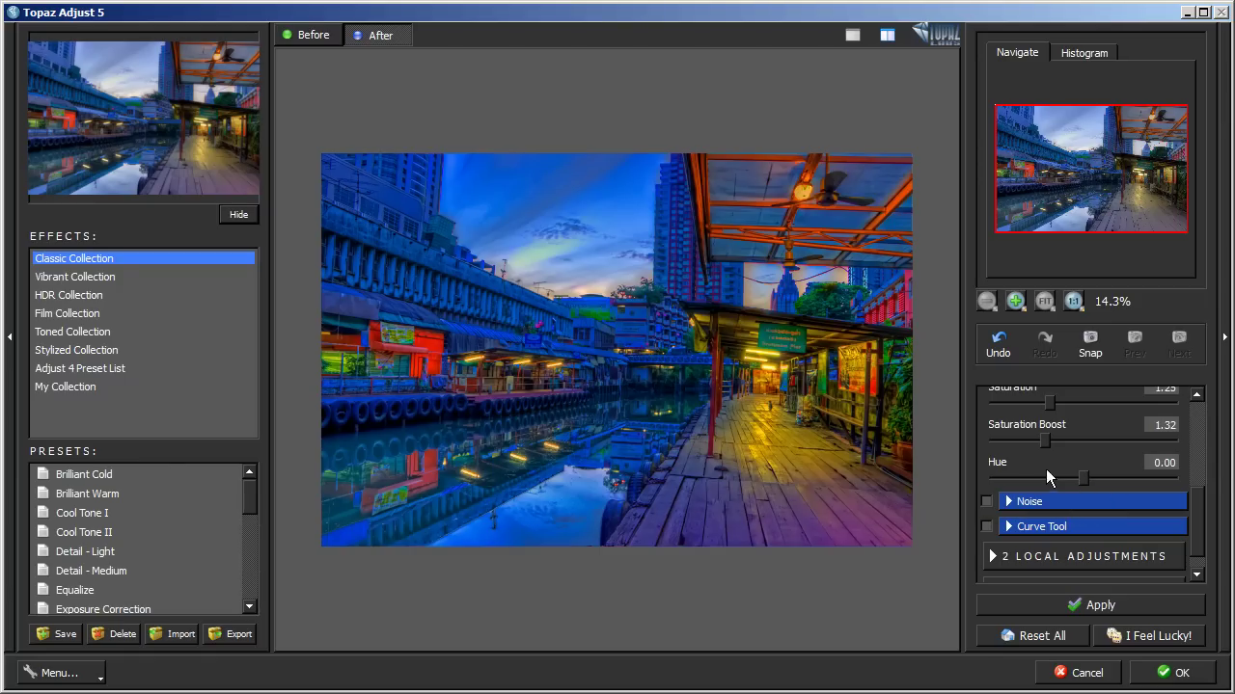
pyautogui.moveTo(1194, 516); pyautogui.dragTo(1203, 455)
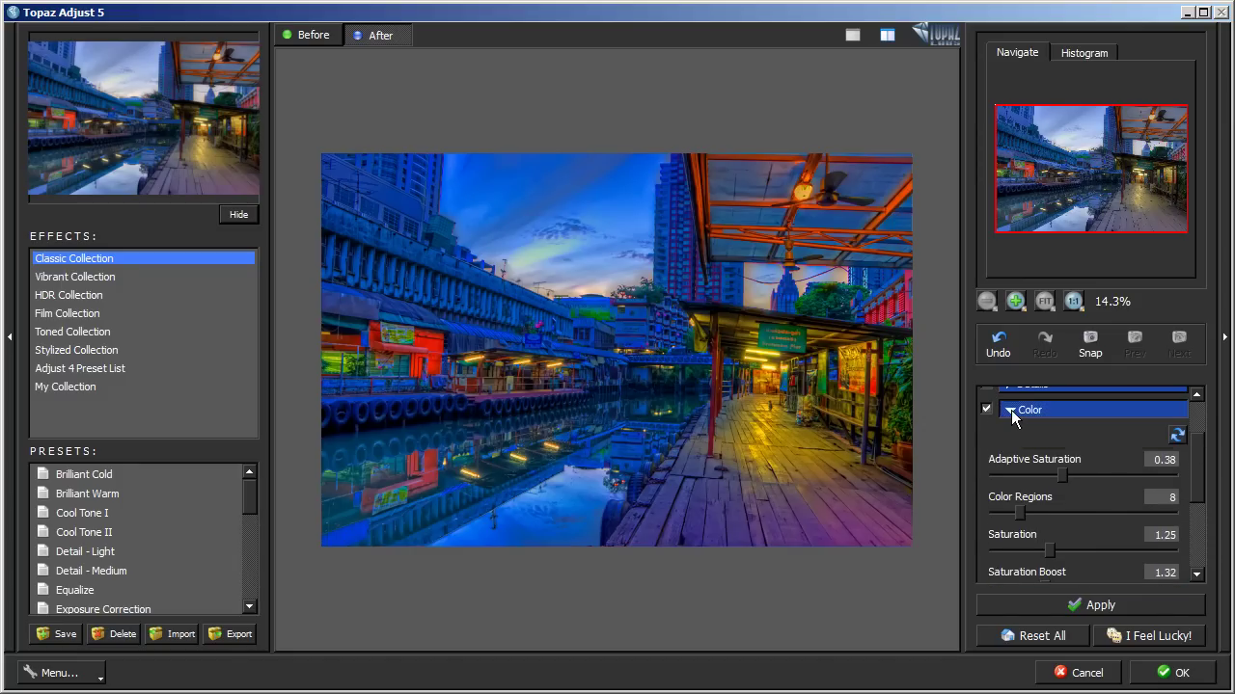
pyautogui.click(1011, 410)
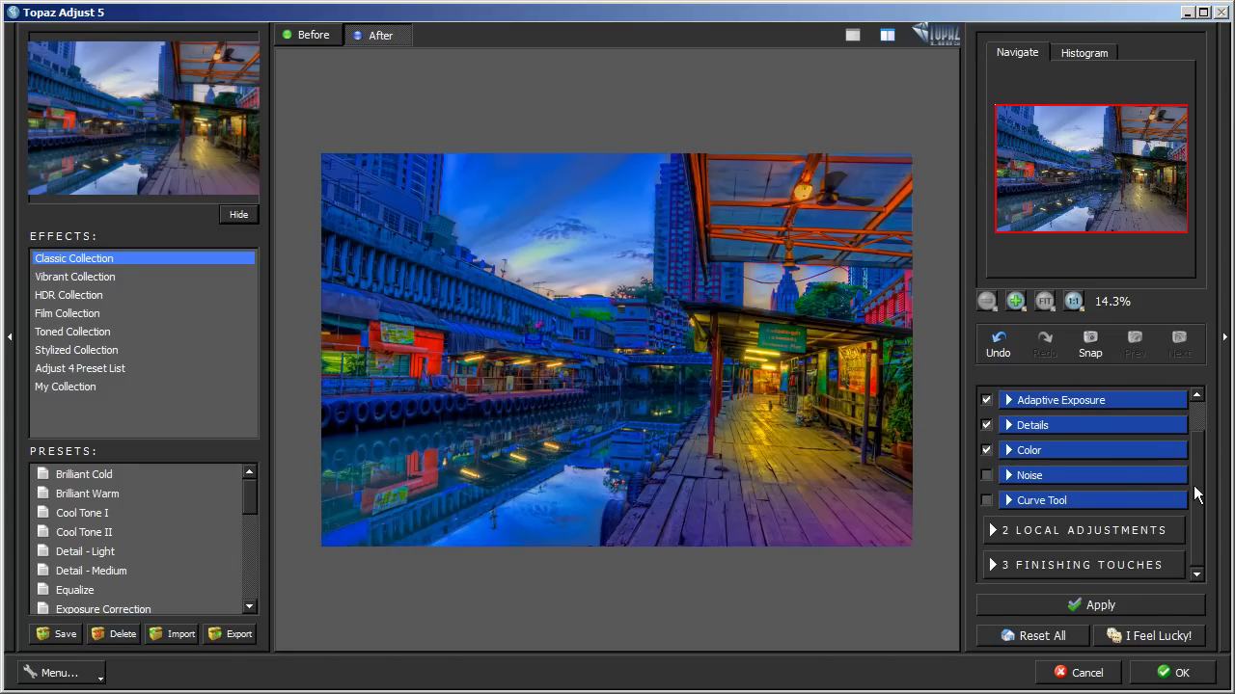
pyautogui.scroll(1, 1191, 472)
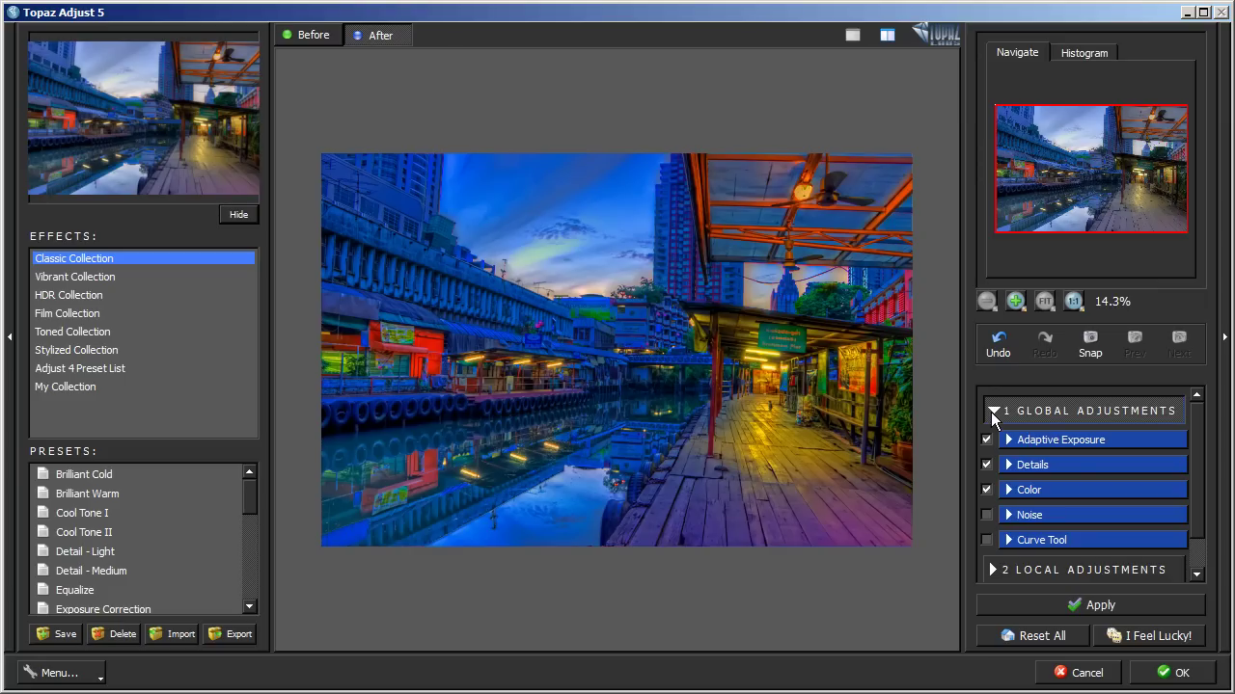
# Set the Finishing Touches Warmth slider to 0.51, checking it against the original.
pyautogui.click(990, 412)
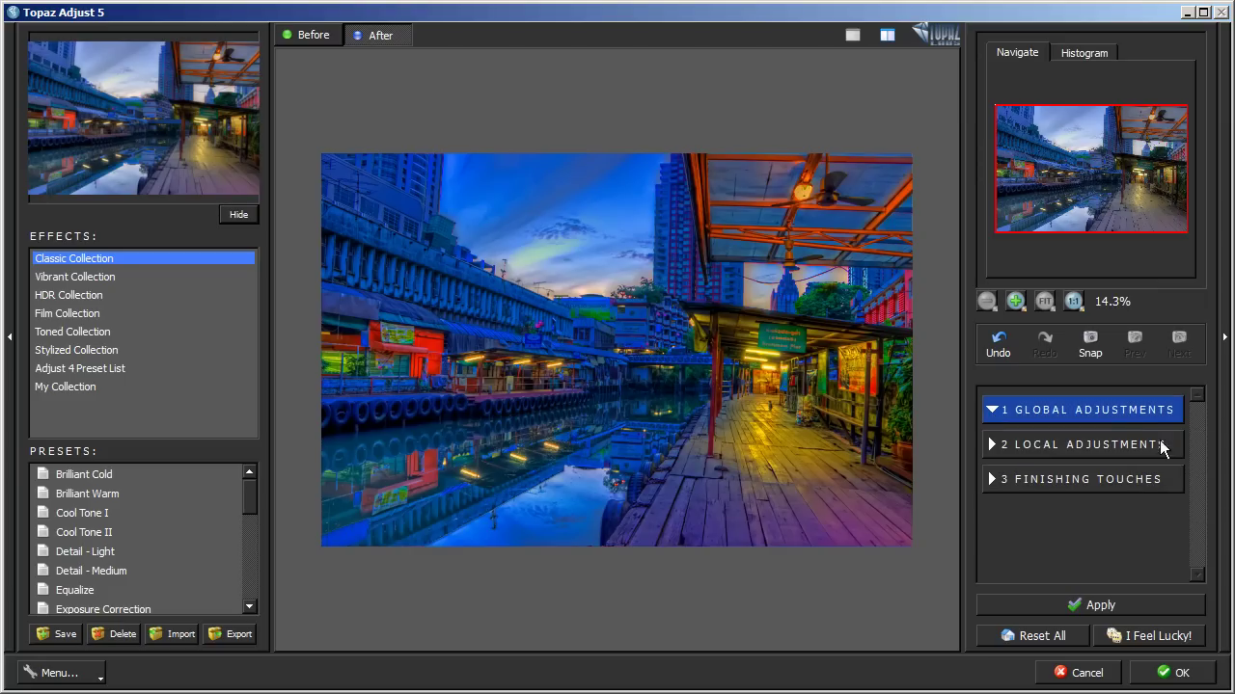
pyautogui.click(993, 483)
pyautogui.scroll(-2, 1202, 521)
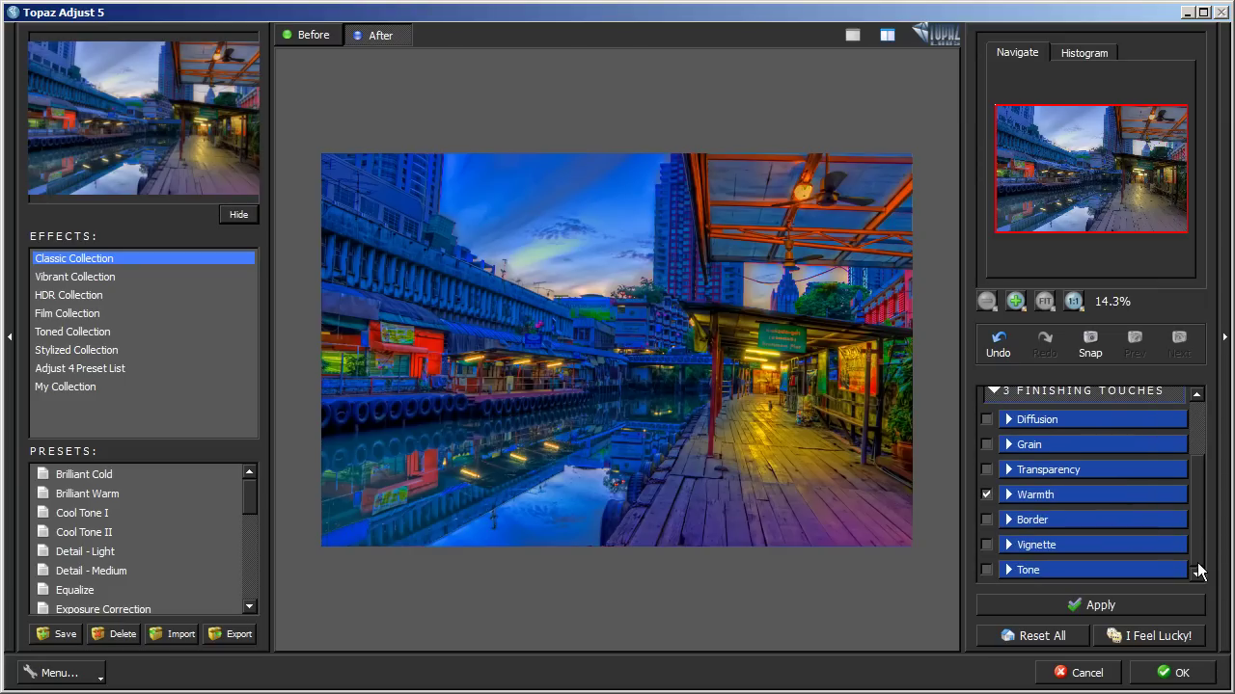
pyautogui.click(1009, 495)
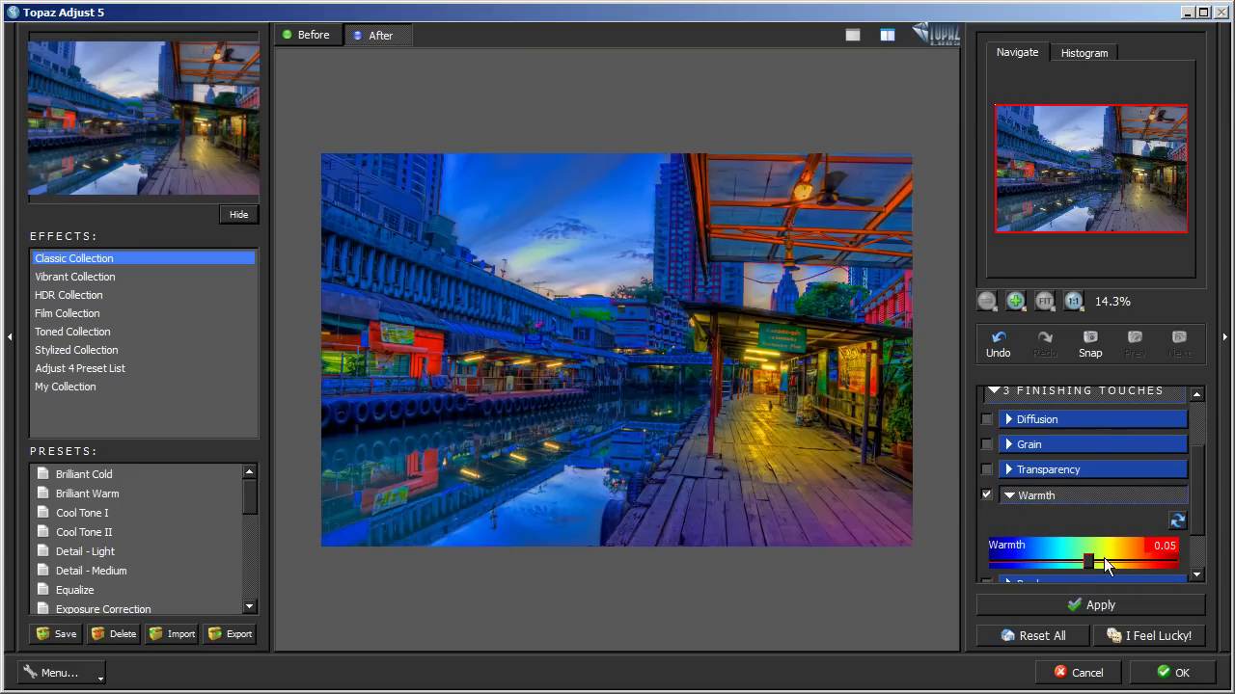
pyautogui.moveTo(1091, 561); pyautogui.dragTo(1133, 570)
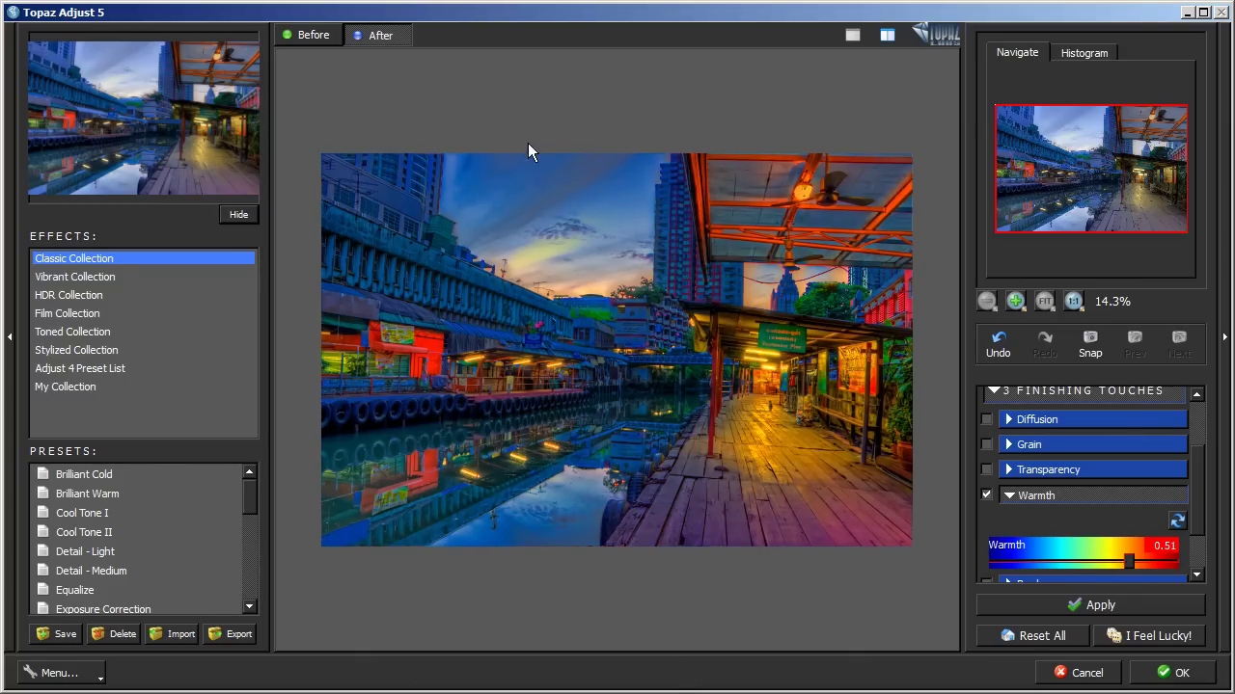
pyautogui.click(313, 35)
pyautogui.click(376, 38)
pyautogui.scroll(-1, 1197, 521)
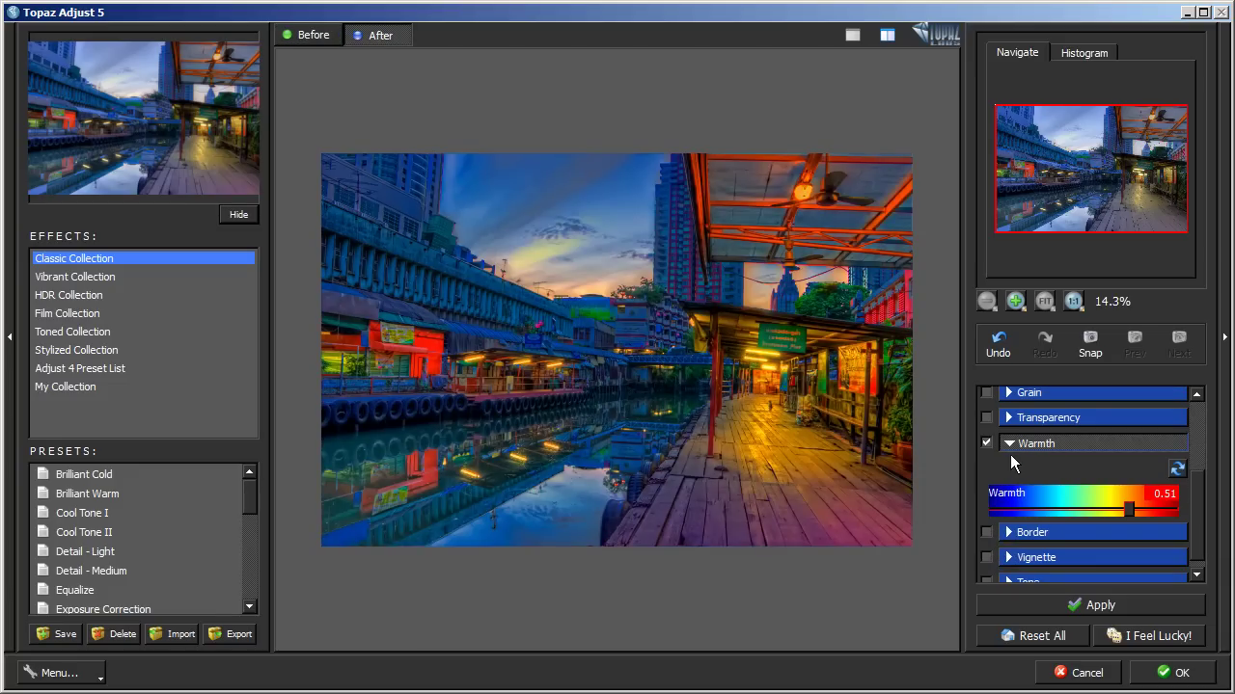
pyautogui.click(1008, 444)
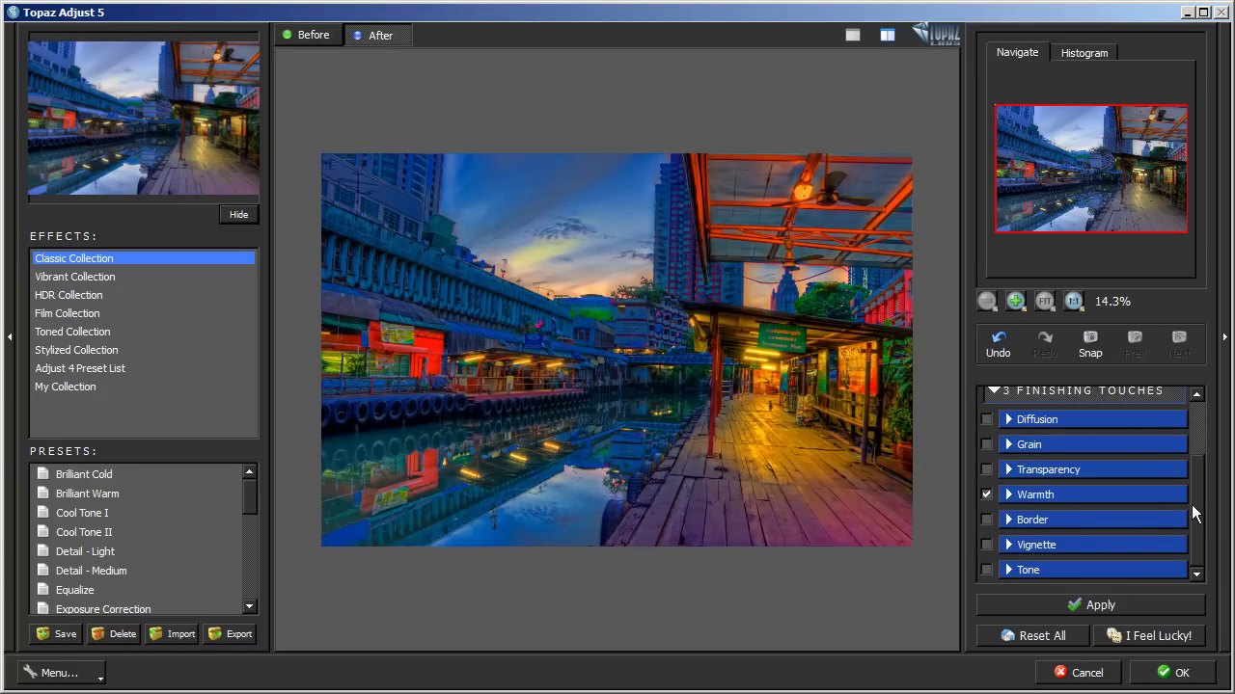
# Enable the Vignette with Strength -0.23, Size 0.35 and Transition 0.45.
pyautogui.click(1007, 546)
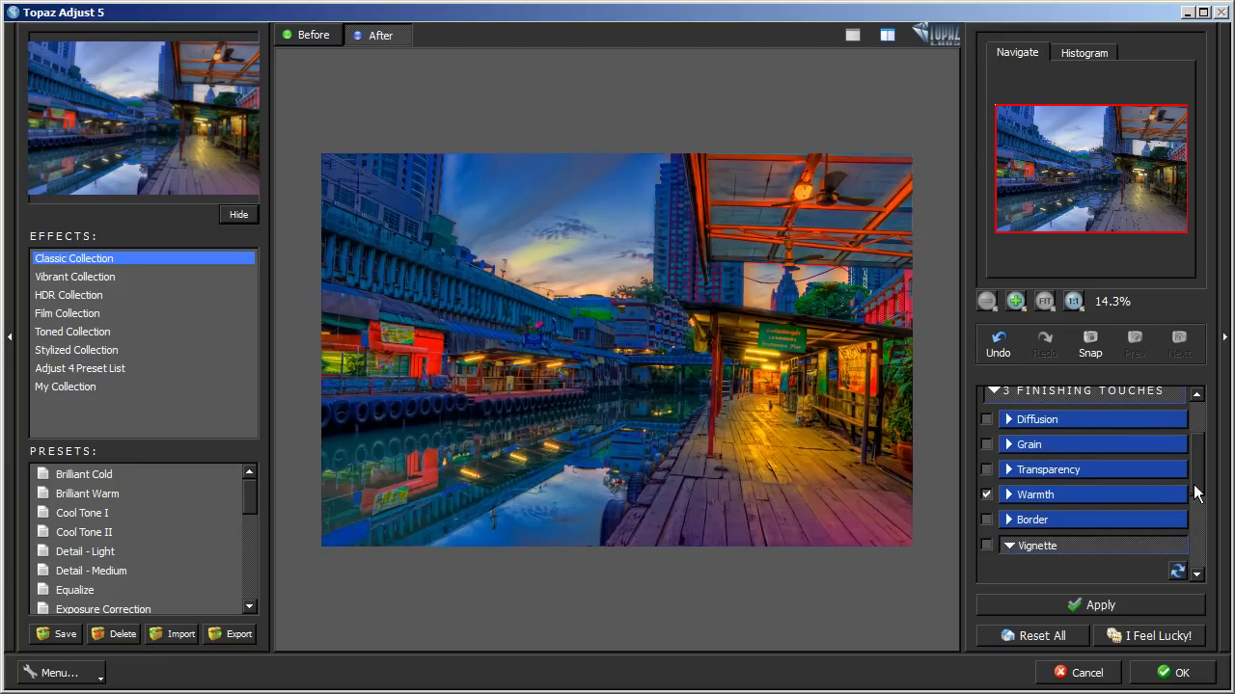
pyautogui.scroll(-5, 1176, 531)
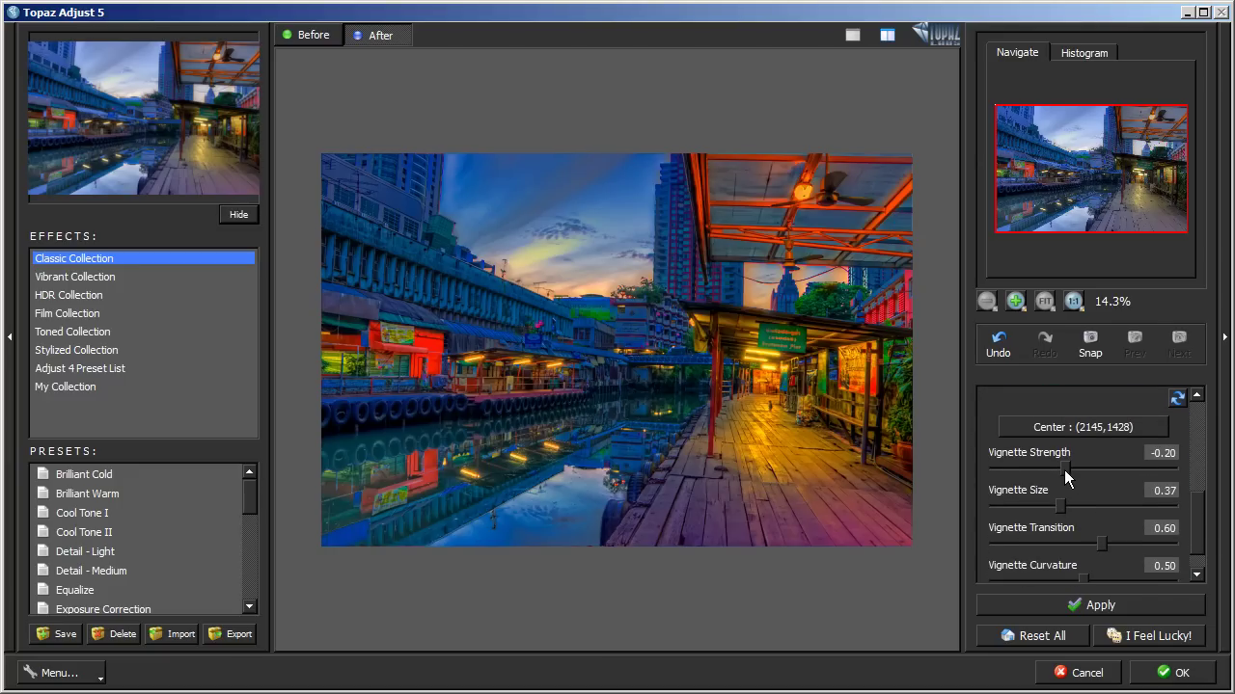
pyautogui.moveTo(1064, 470); pyautogui.dragTo(1059, 469)
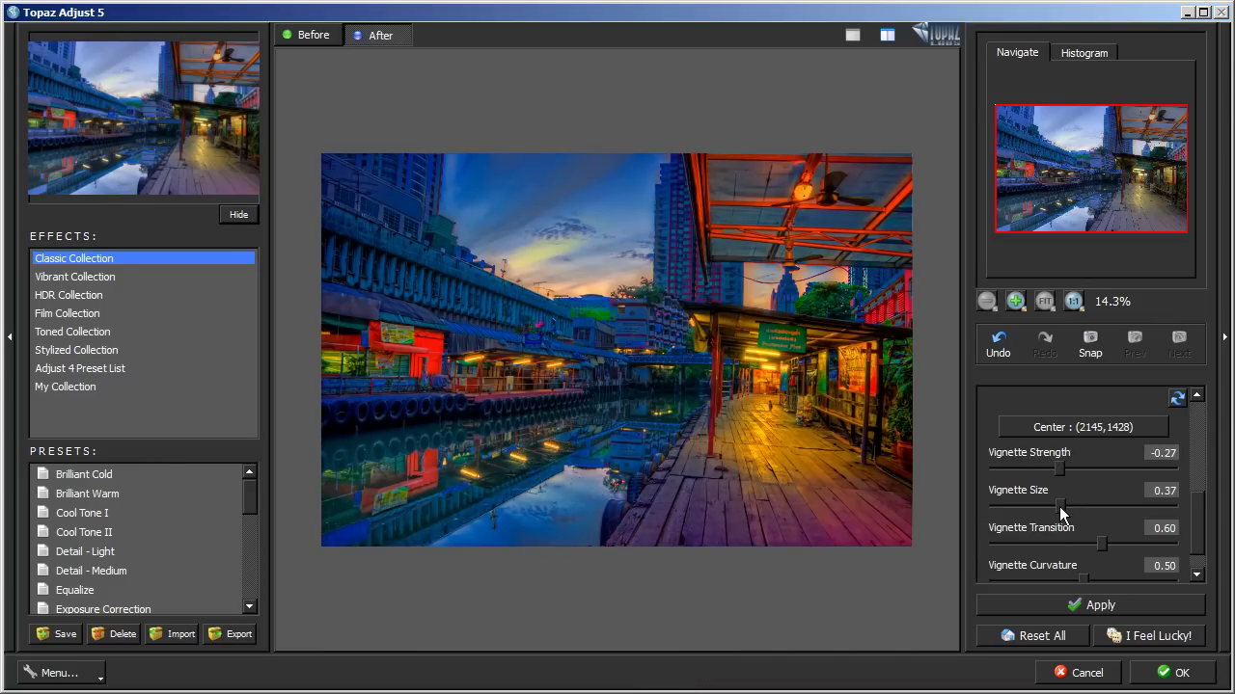
pyautogui.moveTo(1059, 506)
pyautogui.mouseDown()
pyautogui.moveTo(1014, 507)
pyautogui.moveTo(1116, 505)
pyautogui.moveTo(1034, 505)
pyautogui.moveTo(1067, 504)
pyautogui.moveTo(1056, 506)
pyautogui.mouseUp()
pyautogui.scroll(-1, 1199, 529)
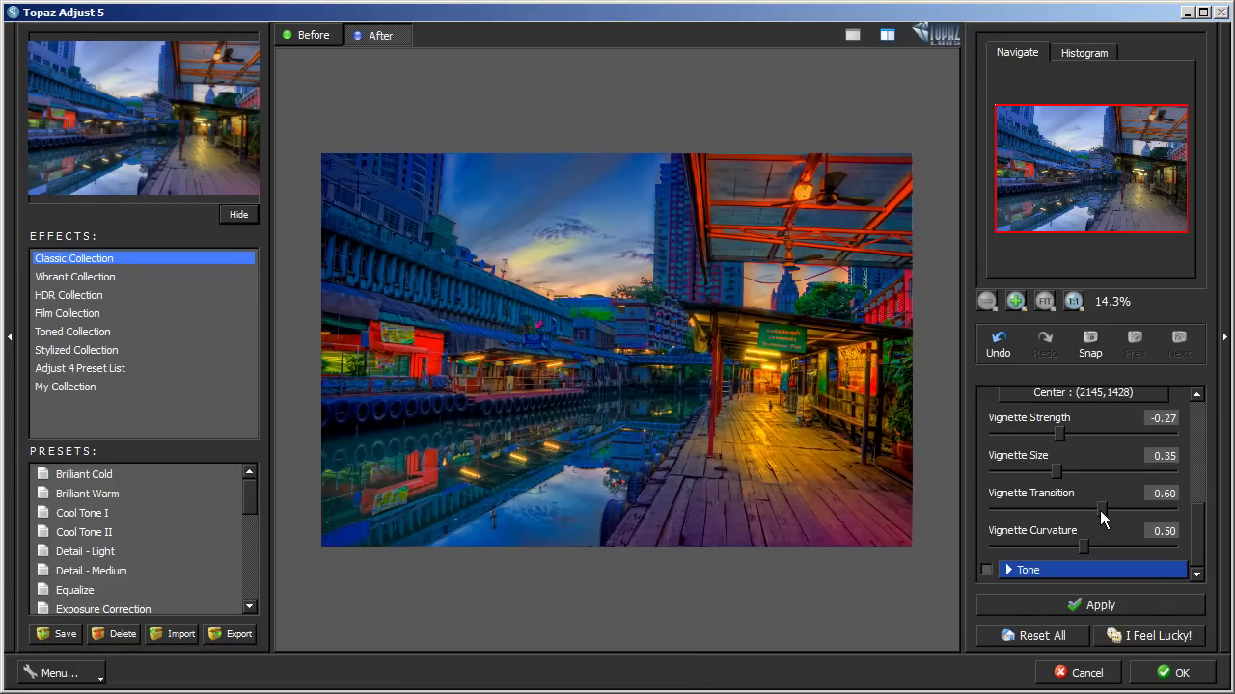
pyautogui.moveTo(1102, 511); pyautogui.dragTo(1121, 542)
pyautogui.scroll(1, 1090, 482)
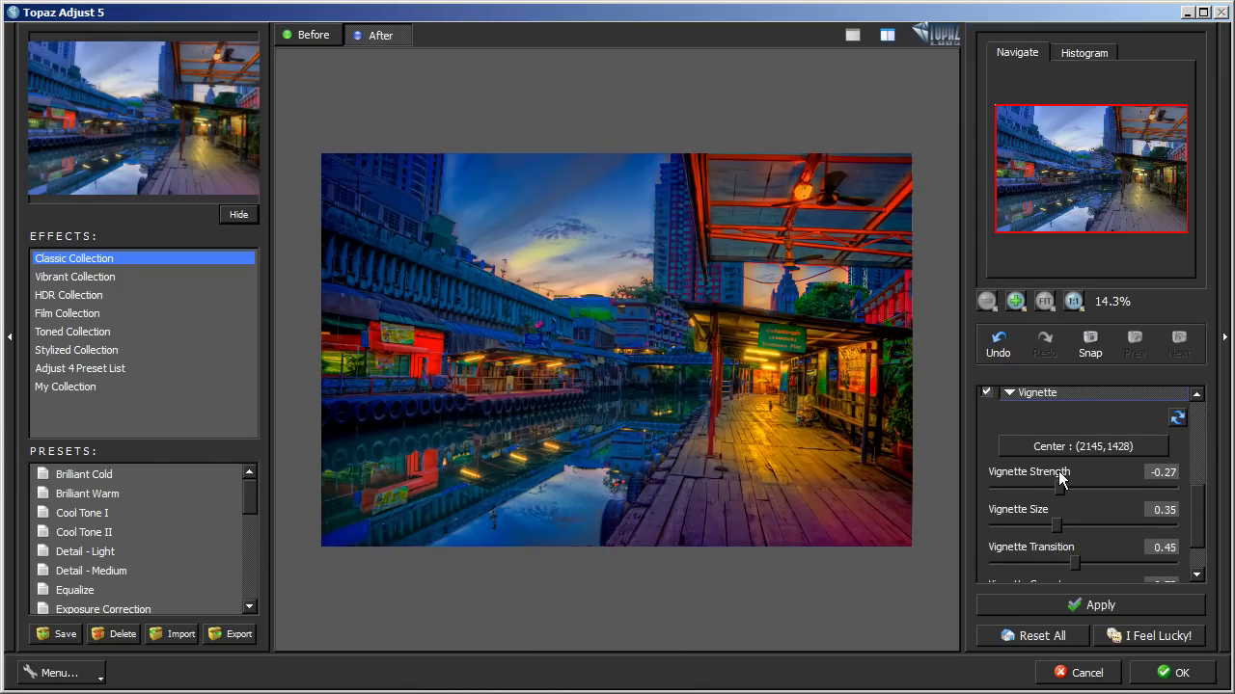
pyautogui.moveTo(1060, 485); pyautogui.dragTo(1064, 485)
# Compare the photo with the vignette off and on, and against the original.
pyautogui.scroll(2, 1200, 492)
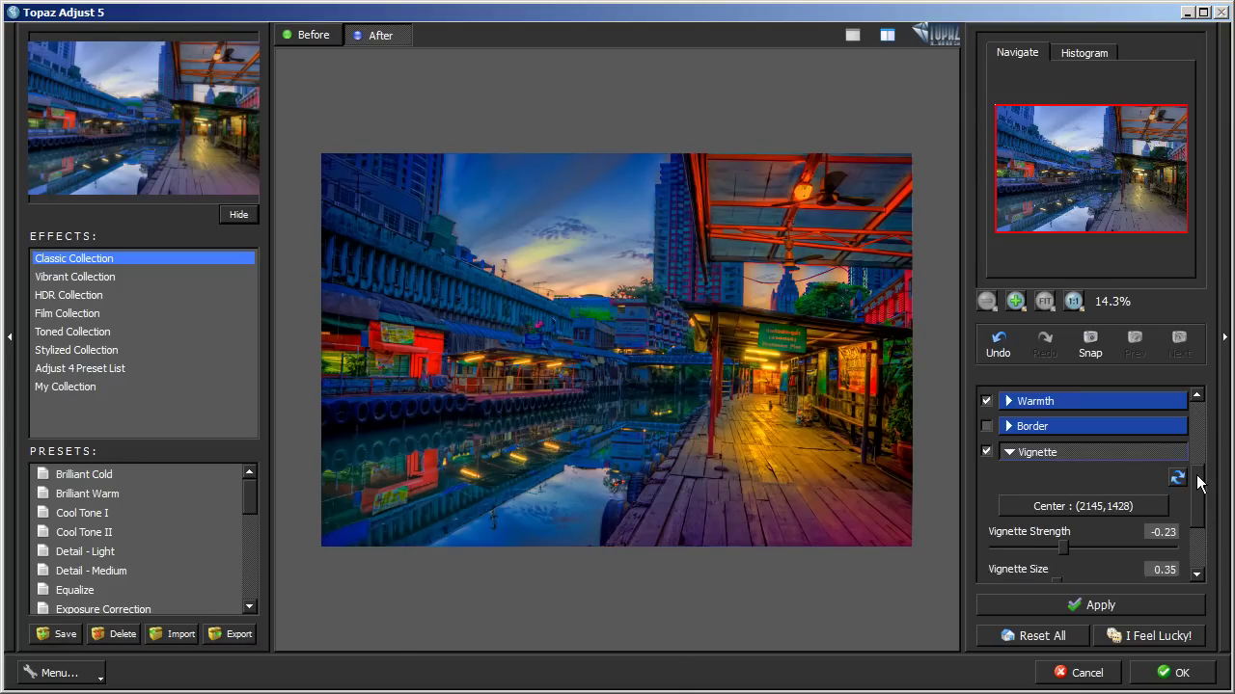
pyautogui.click(985, 467)
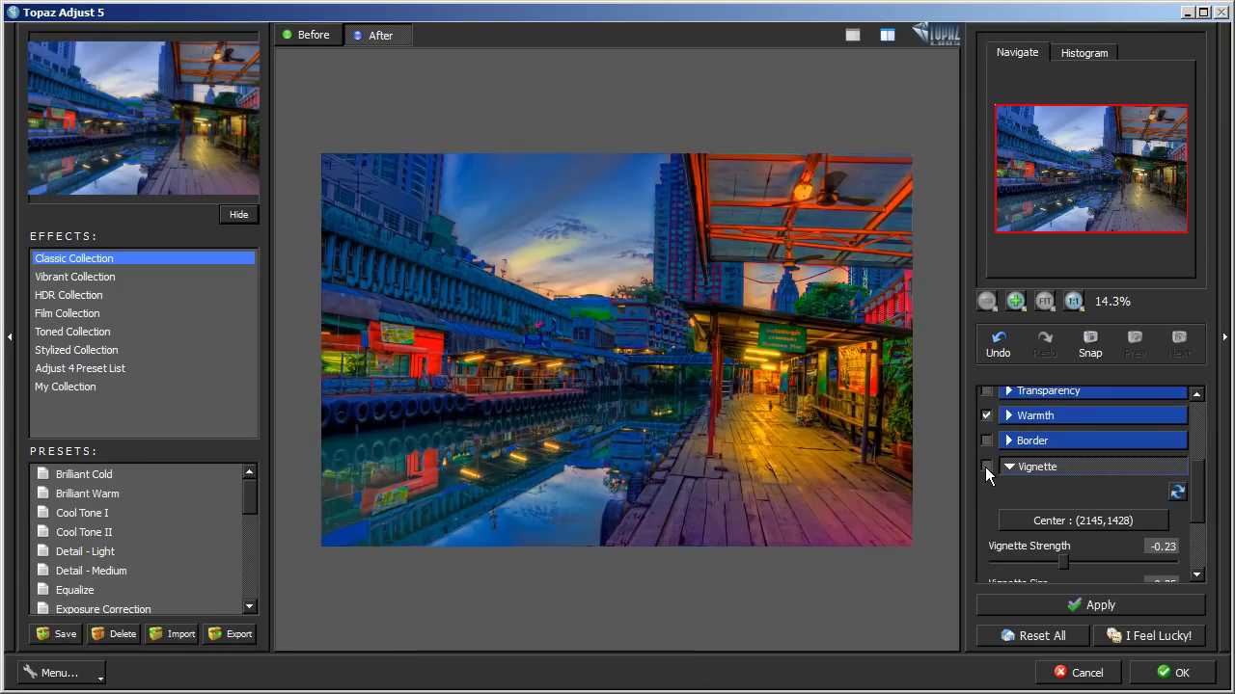
pyautogui.click(984, 467)
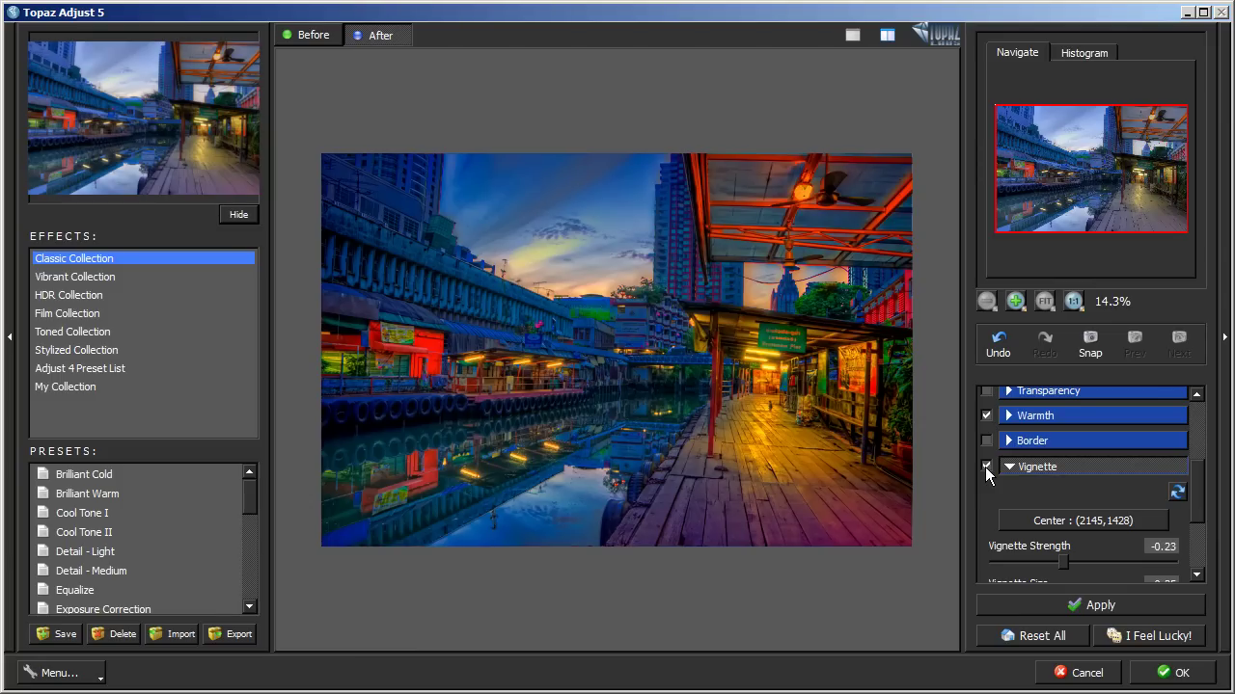
pyautogui.click(301, 36)
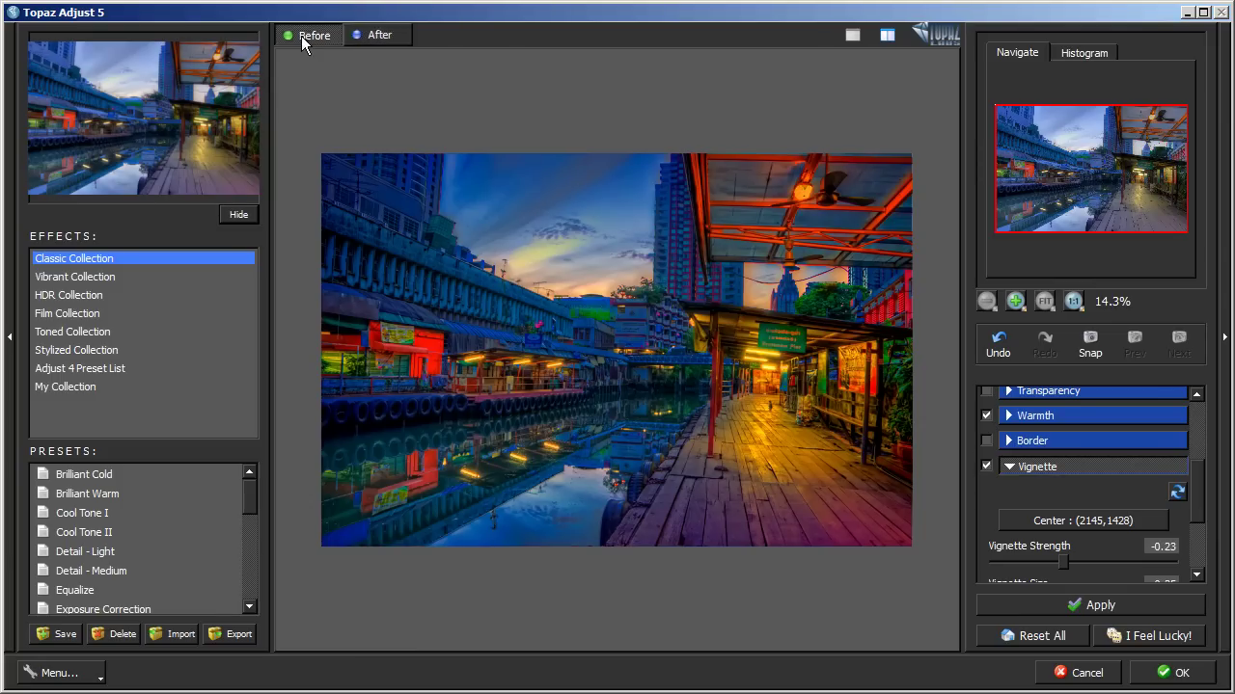
pyautogui.click(378, 35)
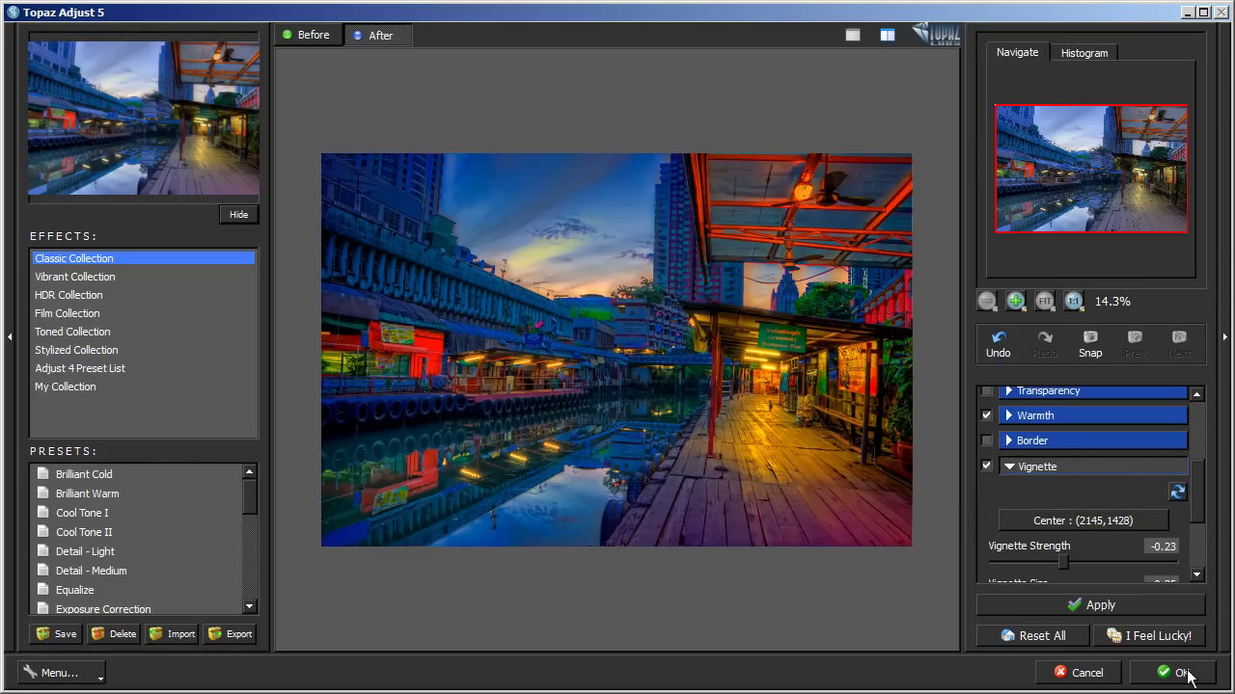
# Apply the Topaz Adjust look to Layer 1, then toggle its visibility to compare with Background.
pyautogui.click(1170, 682)
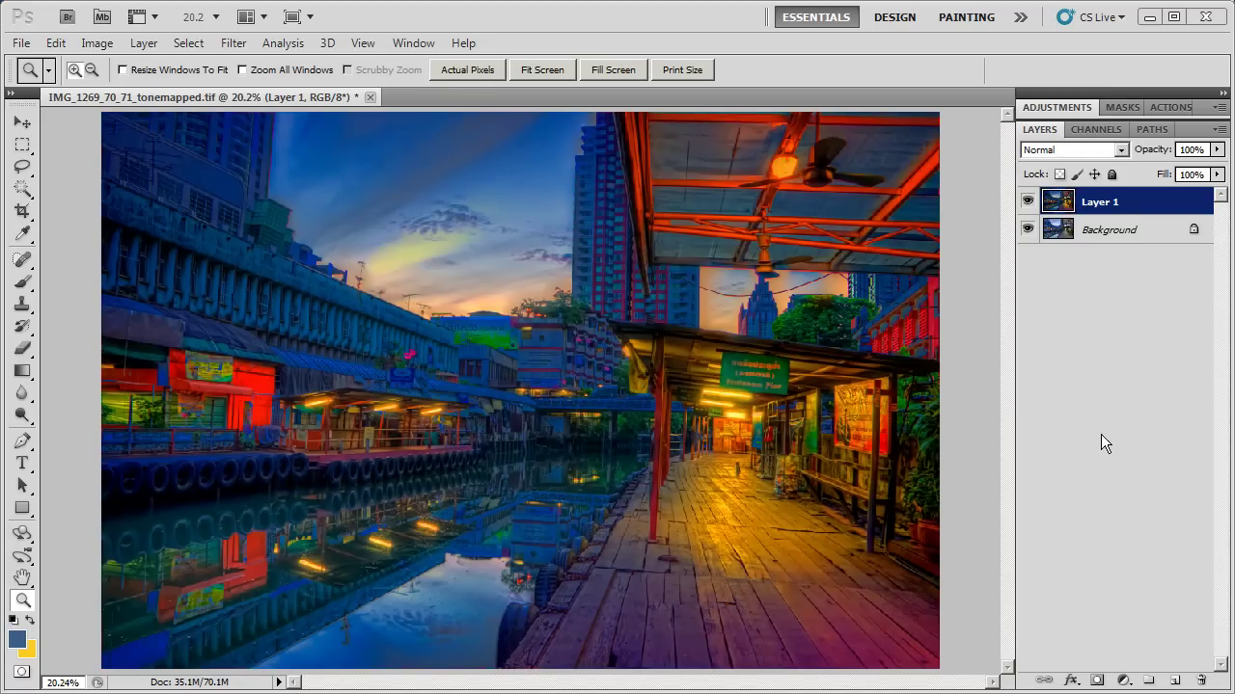
pyautogui.click(1027, 202)
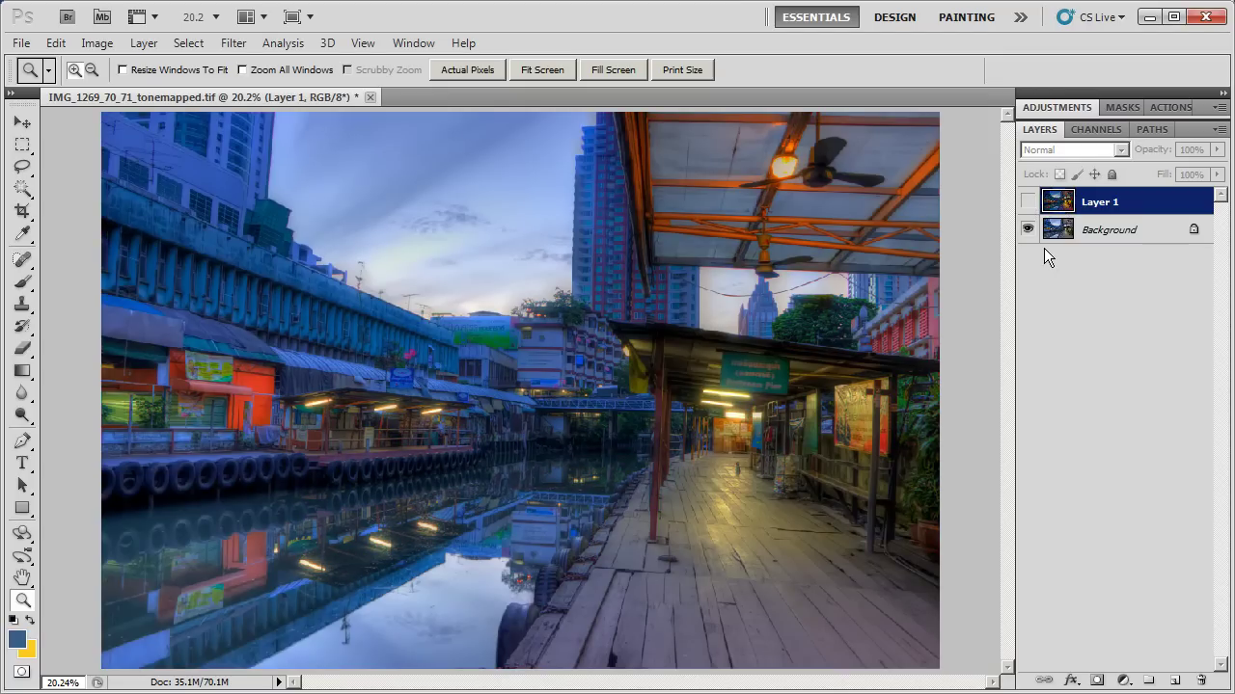
pyautogui.click(1028, 202)
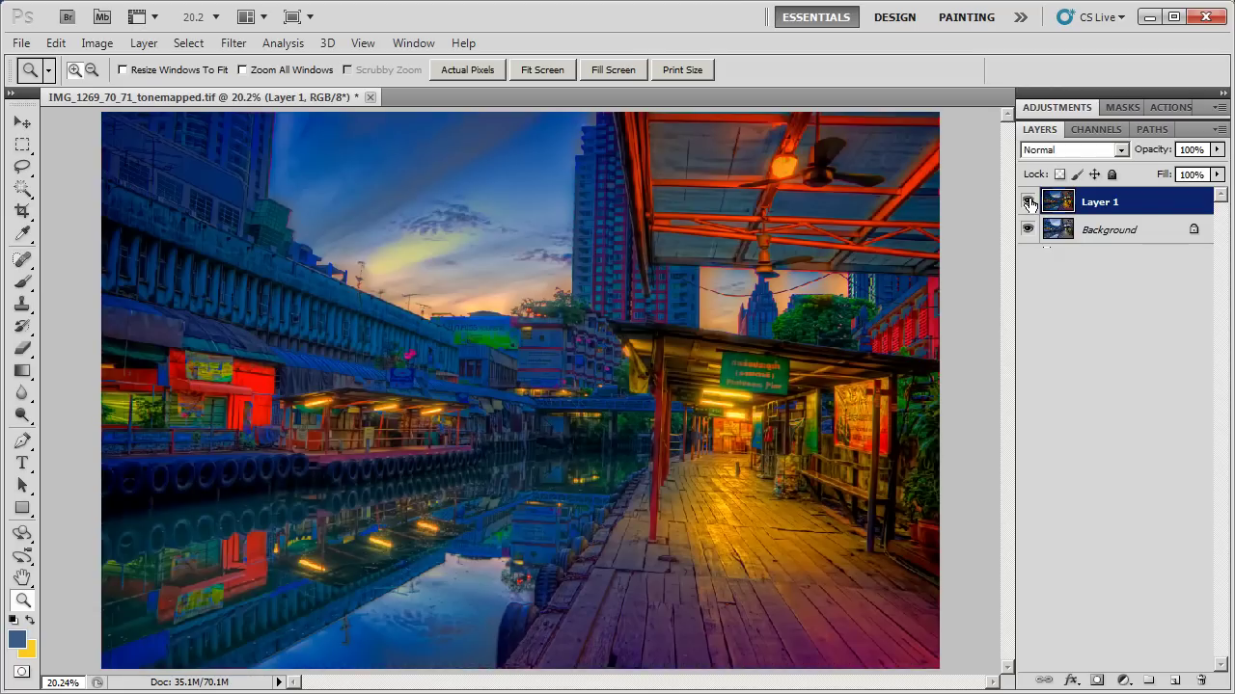